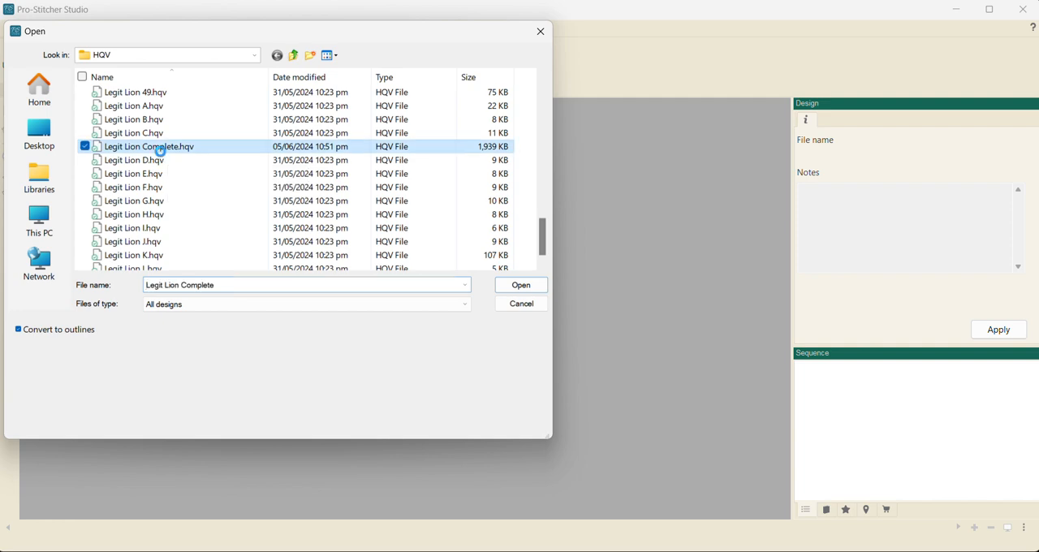
# - Open Legit Lion Complete.hqv and scale the whole design to 30 in wide with the aspect ratio maintained
pyautogui.click(520, 286)
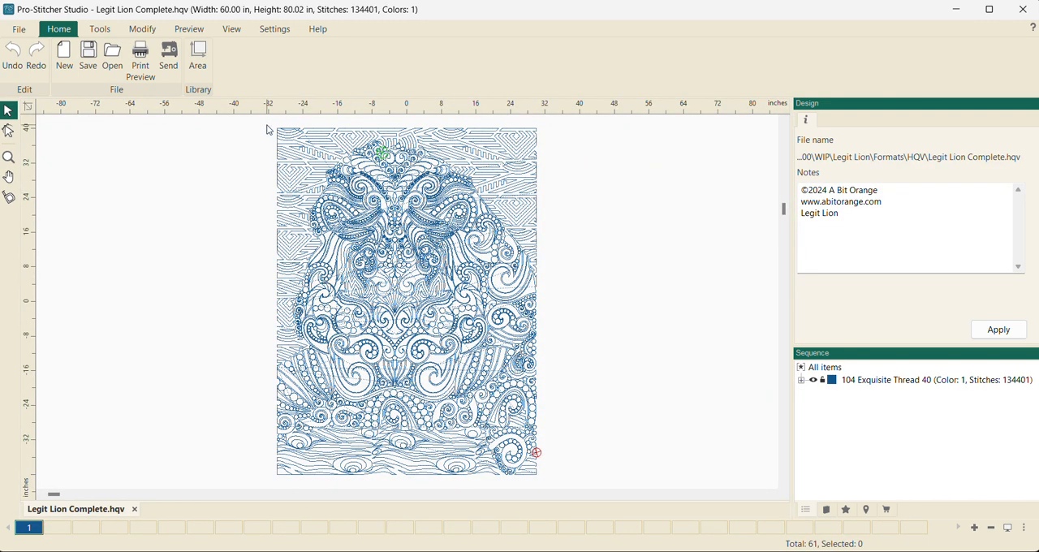
pyautogui.moveTo(261, 121); pyautogui.dragTo(583, 491)
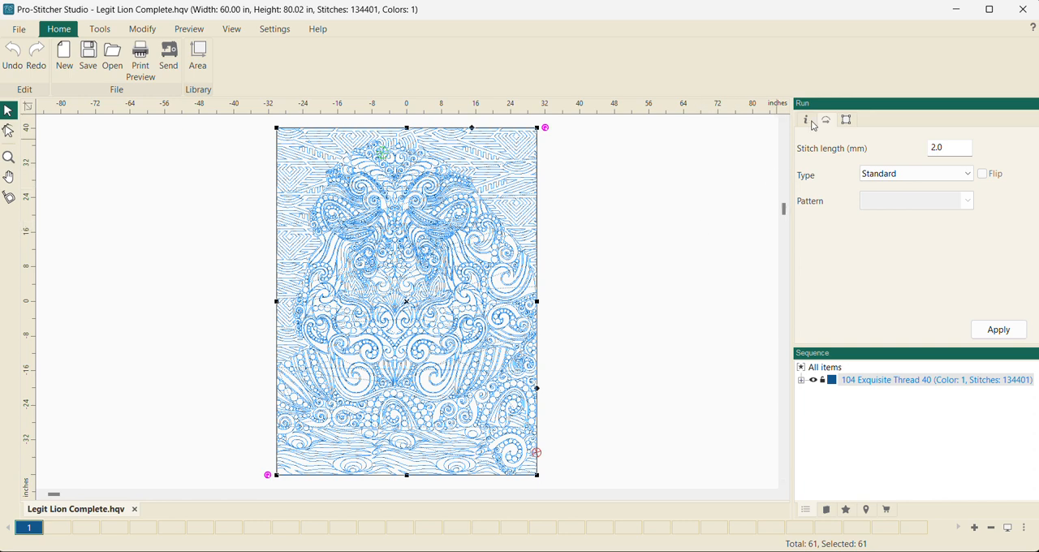
pyautogui.click(848, 120)
pyautogui.moveTo(893, 142); pyautogui.dragTo(841, 143)
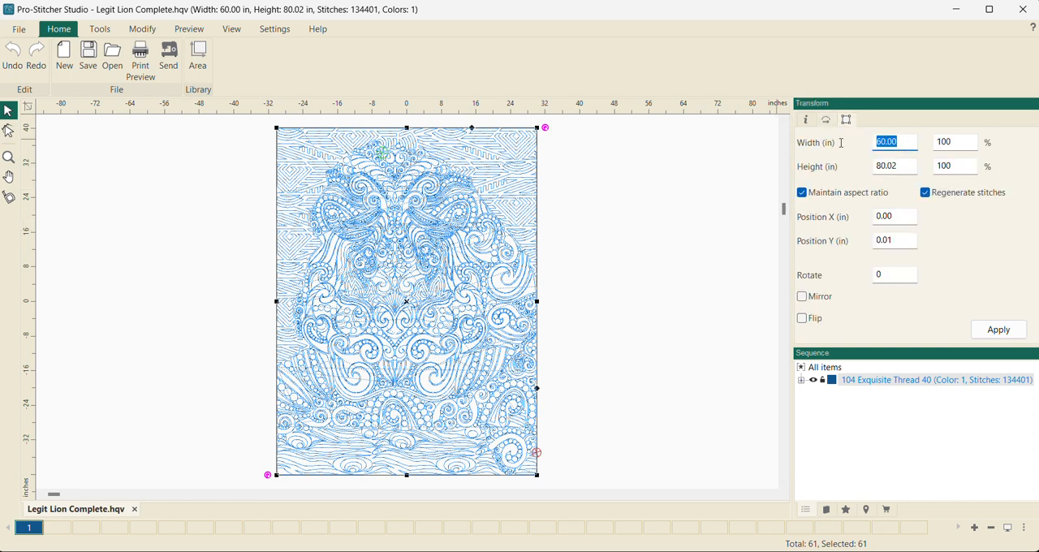
pyautogui.write('30')
pyautogui.click(990, 333)
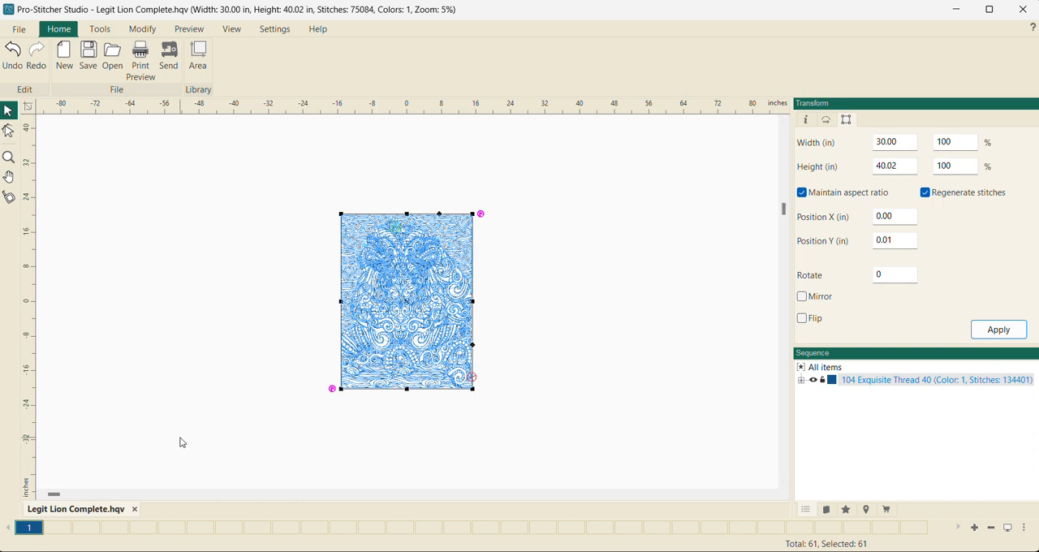
pyautogui.click(244, 400)
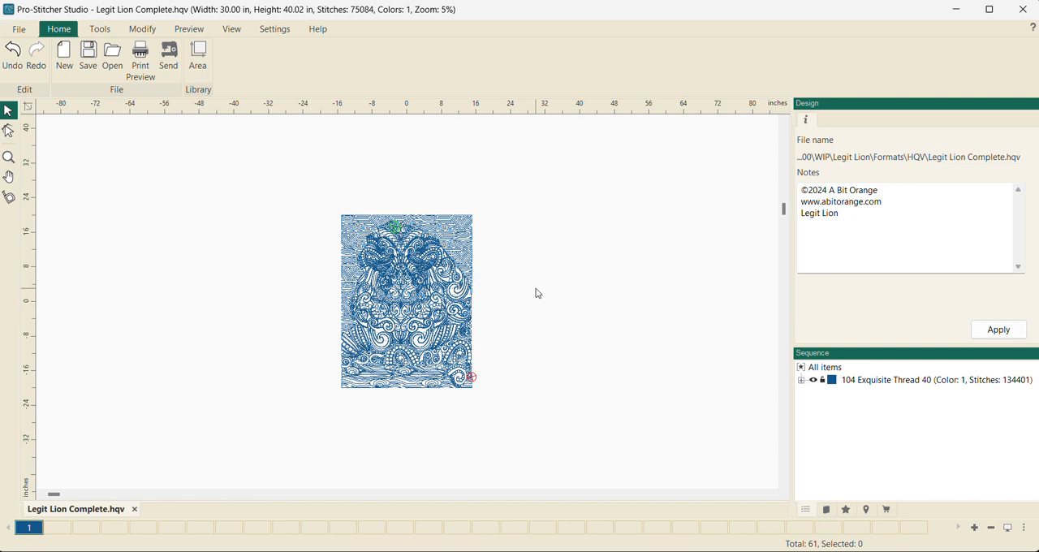
# - Expand the design's thread group in the sequence and select individual runs to check which areas they cover
pyautogui.scroll(2, 530, 351)
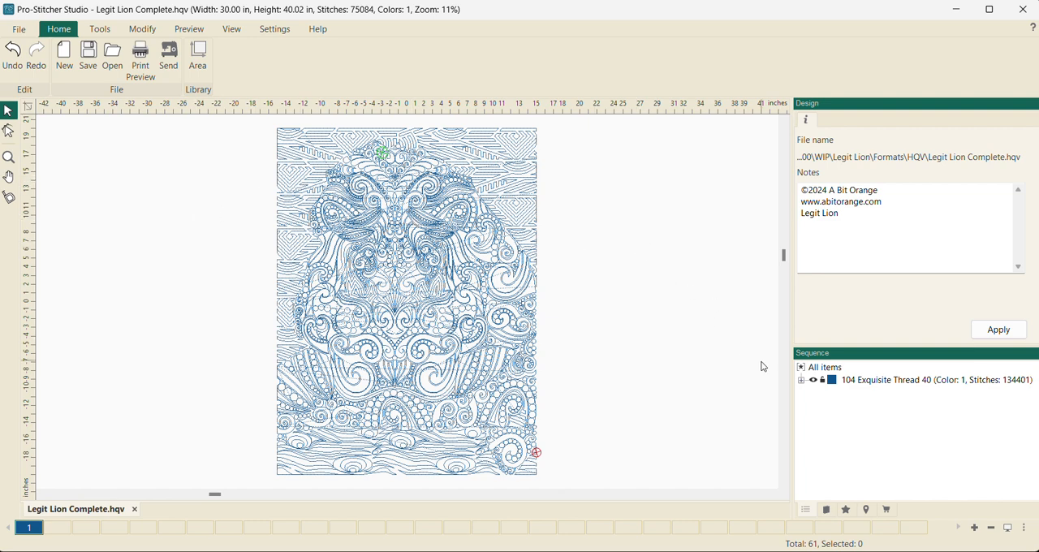
pyautogui.click(801, 380)
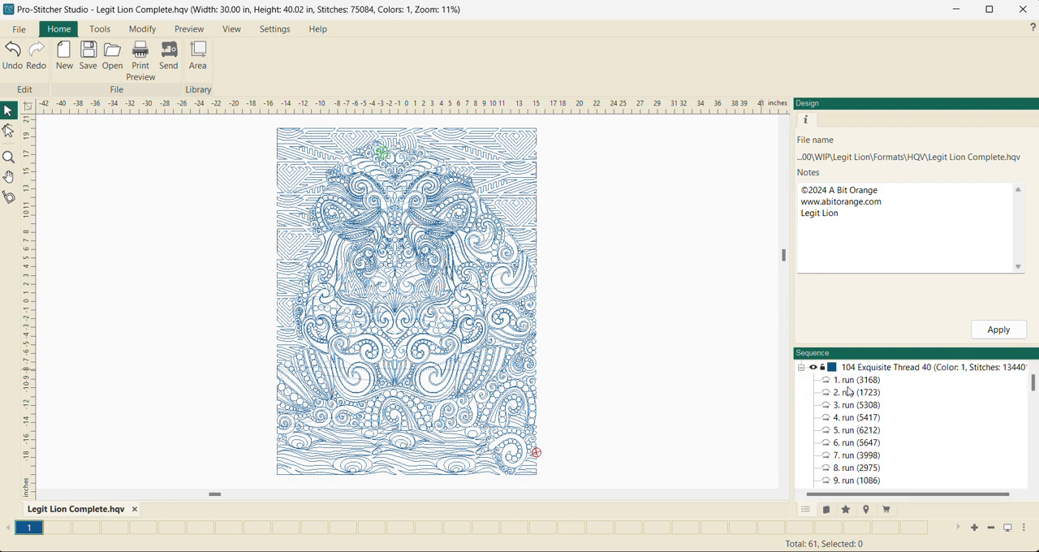
pyautogui.click(850, 393)
pyautogui.click(852, 406)
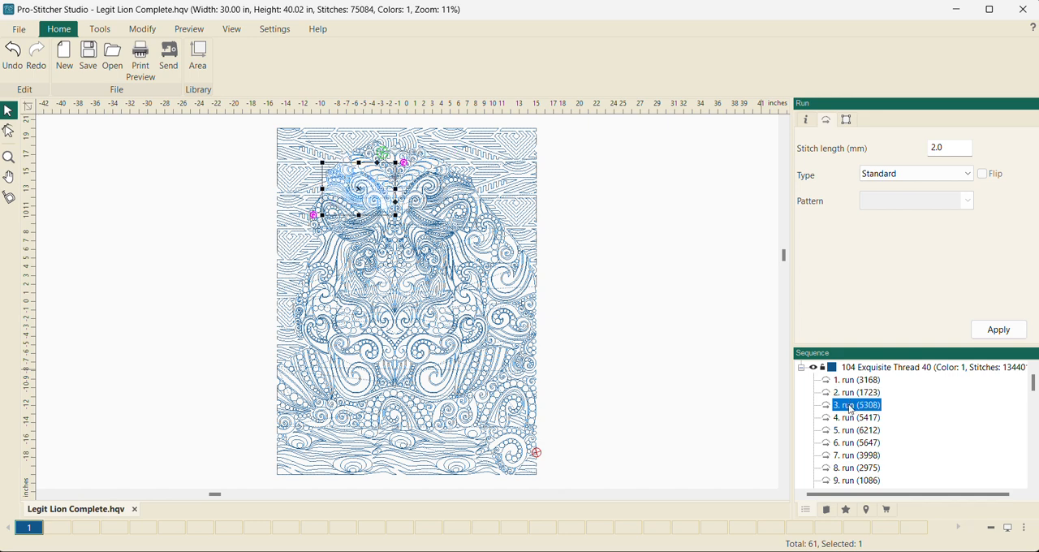
pyautogui.click(168, 410)
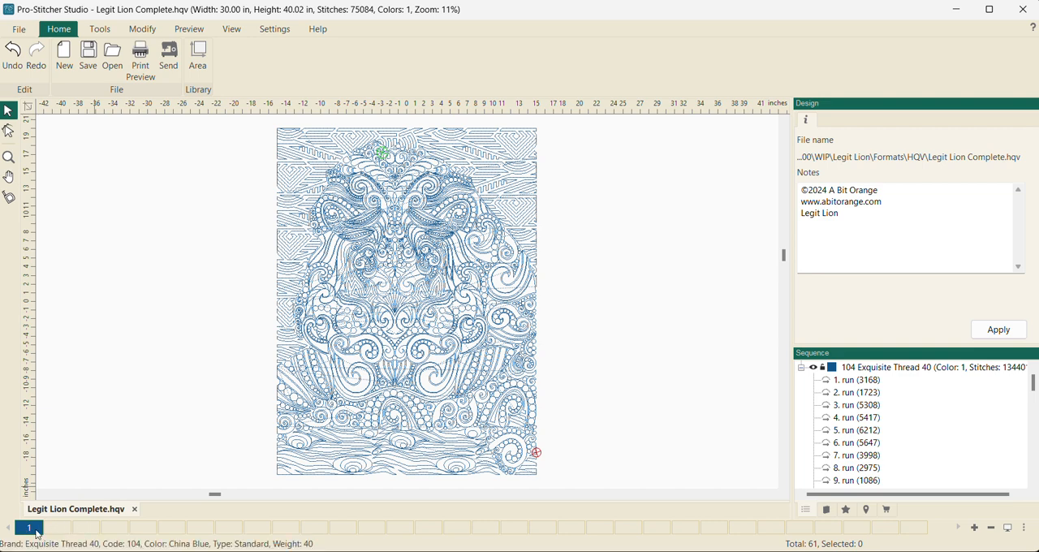
# - Add six more thread colors to the palette, filling slots 2 through 7
pyautogui.rightClick(60, 535)
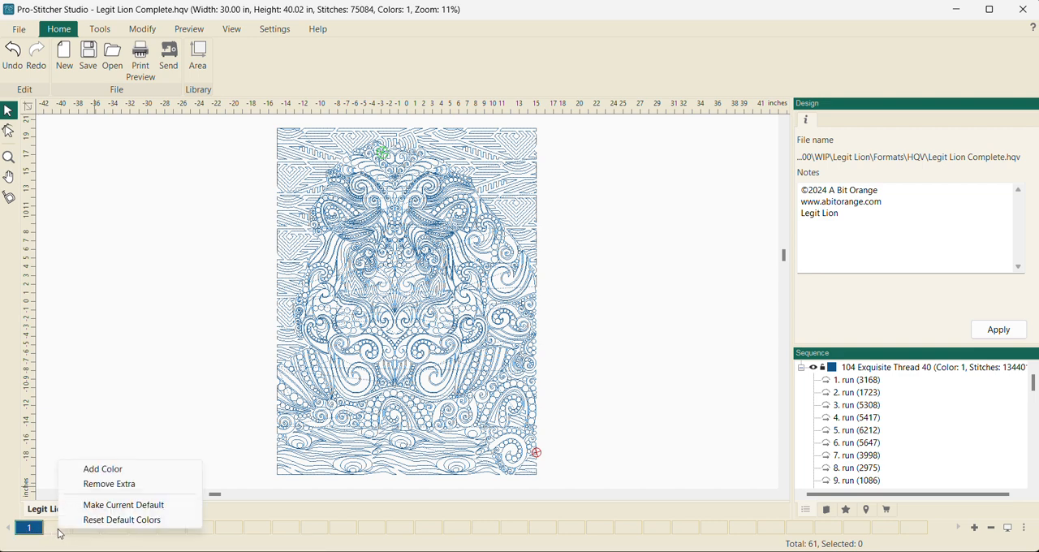
pyautogui.click(92, 467)
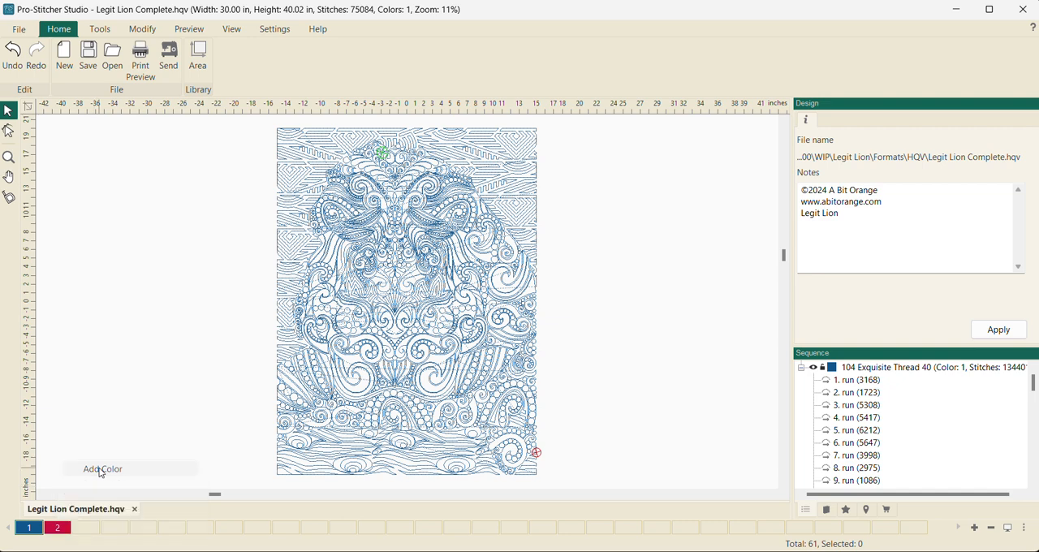
pyautogui.rightClick(92, 531)
pyautogui.click(128, 464)
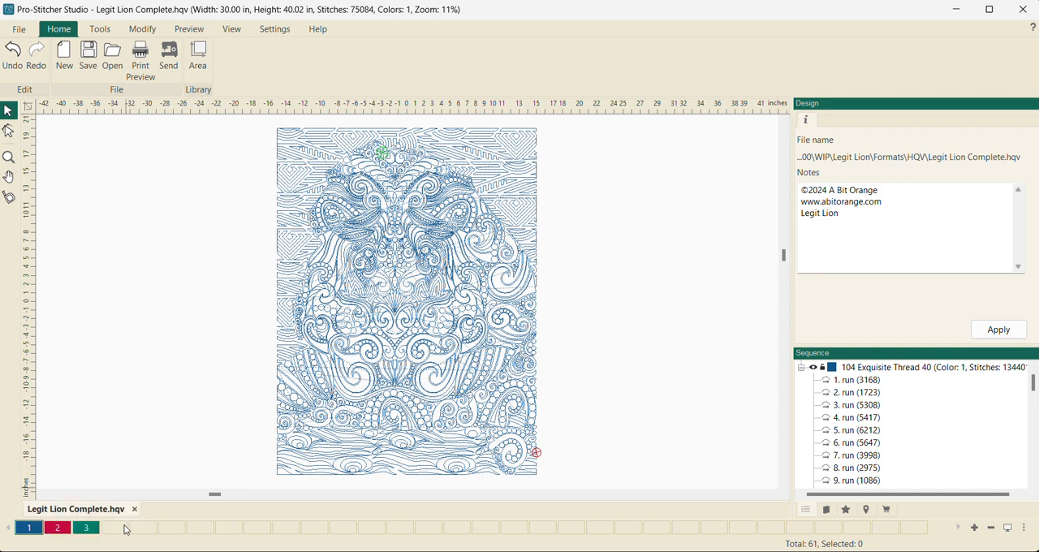
pyautogui.rightClick(142, 528)
pyautogui.click(156, 465)
pyautogui.rightClick(147, 533)
pyautogui.click(187, 468)
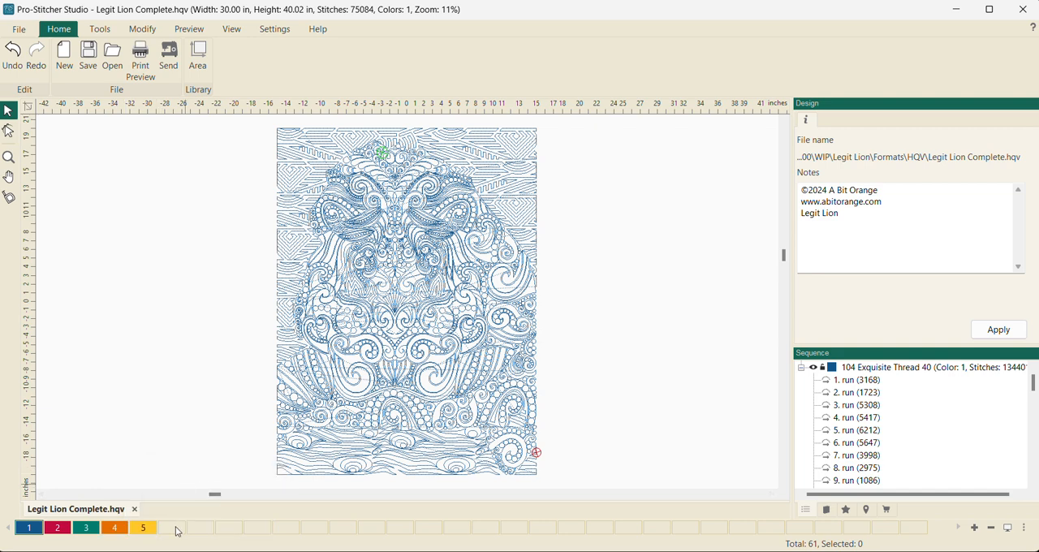
pyautogui.rightClick(177, 531)
pyautogui.click(212, 468)
pyautogui.rightClick(203, 534)
pyautogui.click(233, 468)
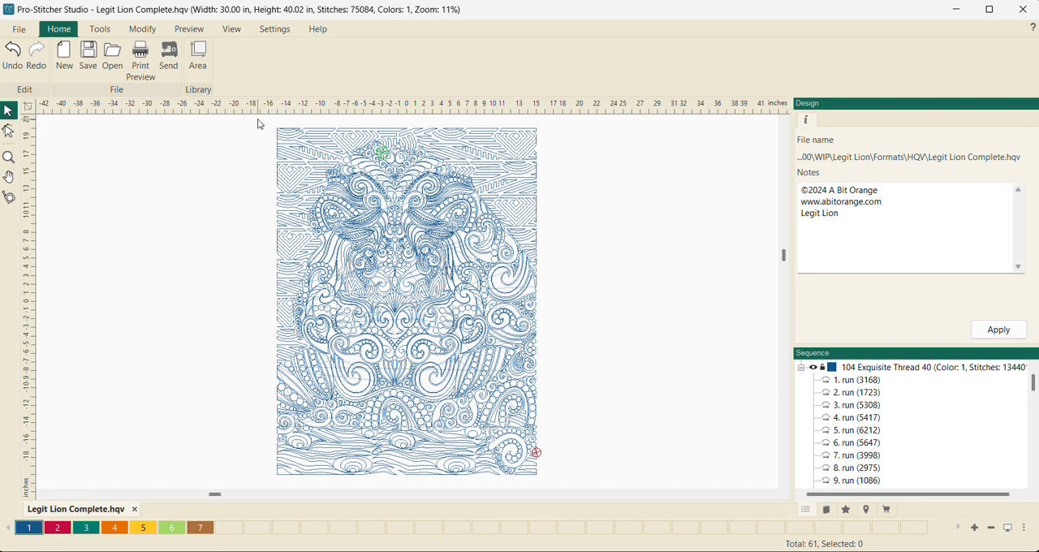
# - Select the runs lying entirely in the upper part of the lion design and assign them color 6, Green Apple
pyautogui.moveTo(259, 122); pyautogui.dragTo(590, 299)
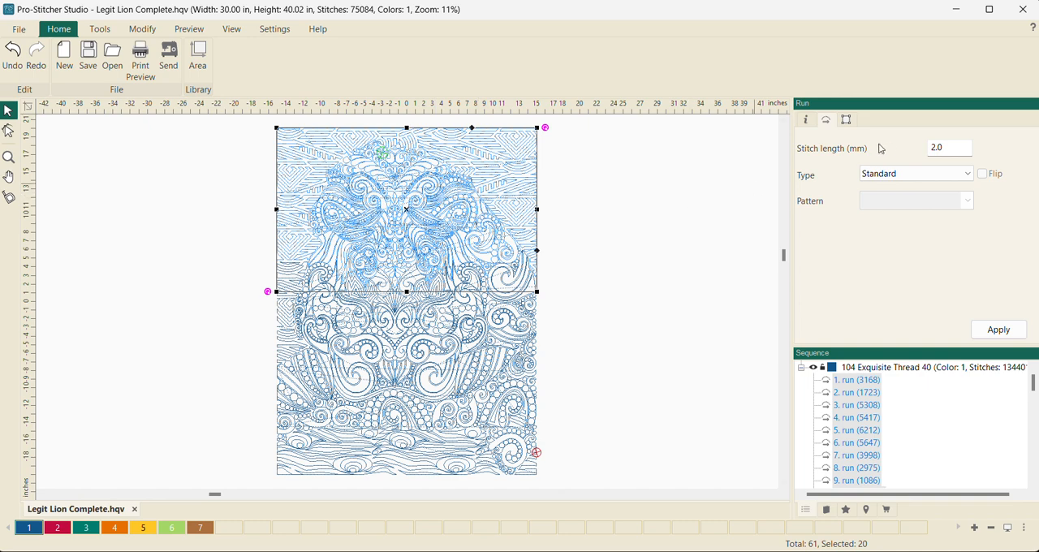
pyautogui.click(850, 121)
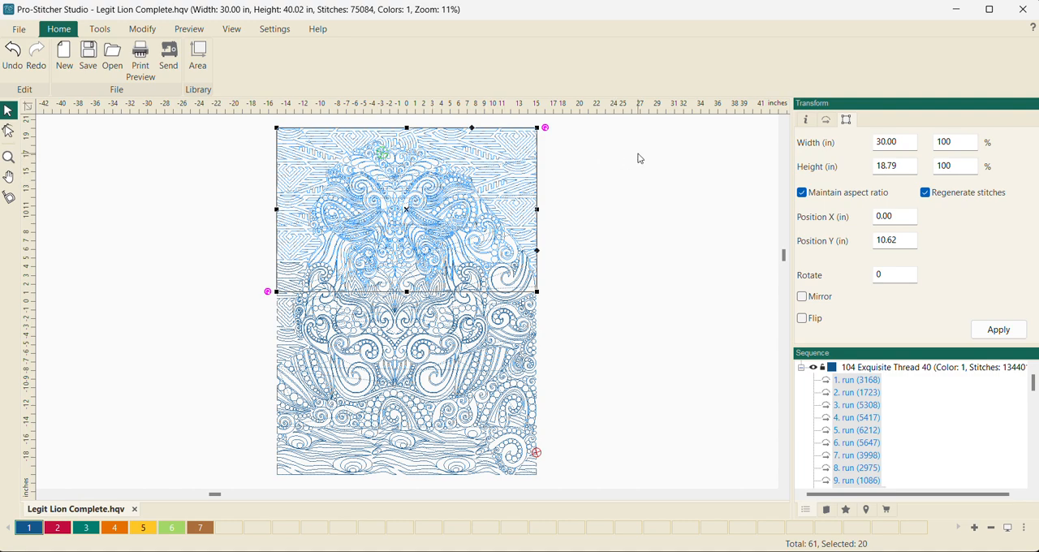
pyautogui.click(172, 532)
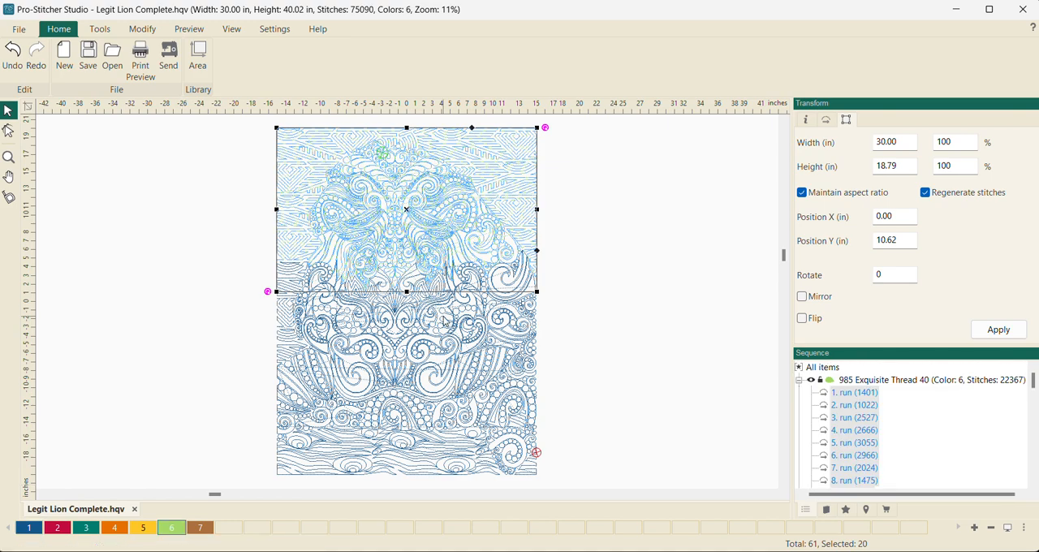
# - Collapse the first four color groups in the sequence list
pyautogui.click(801, 384)
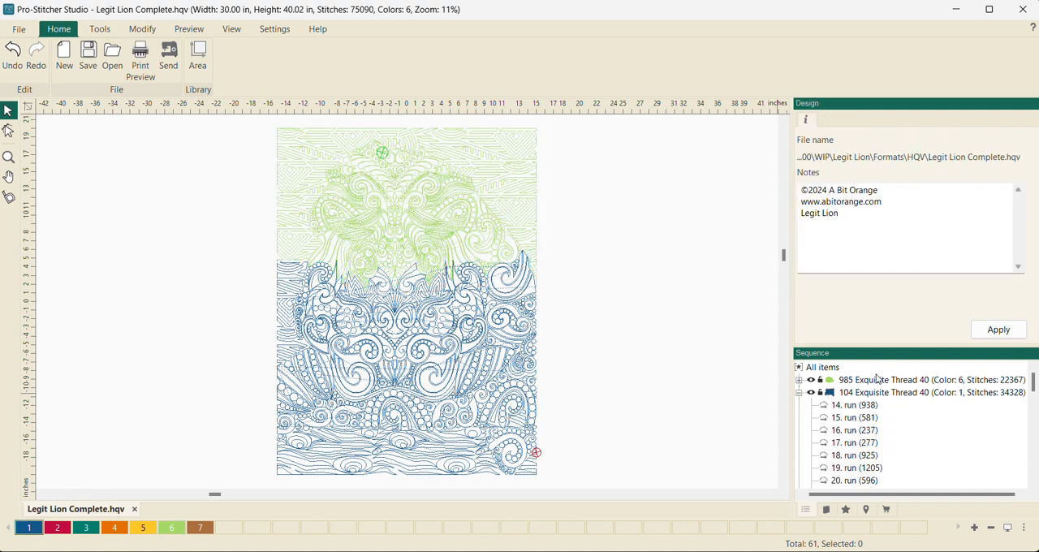
pyautogui.click(801, 396)
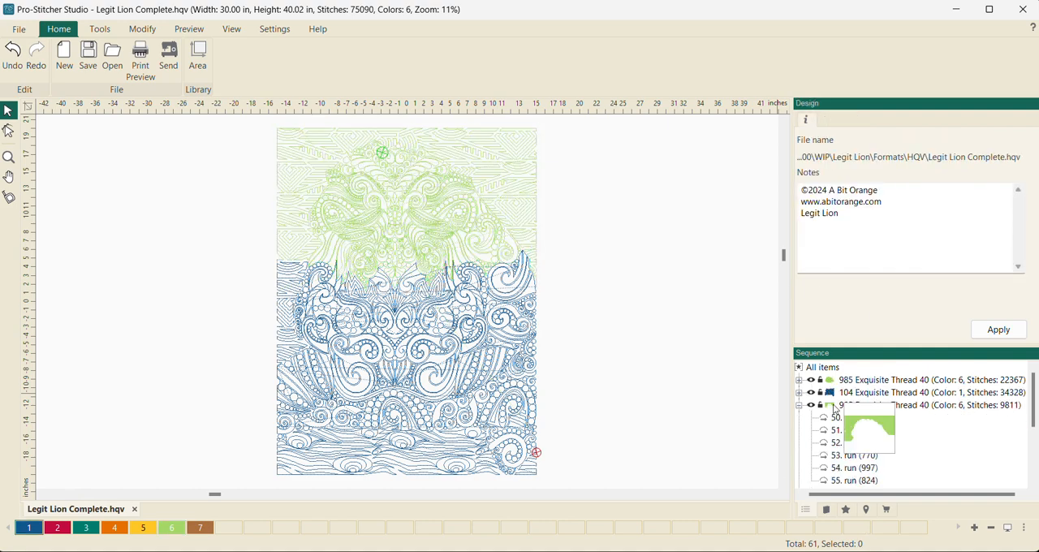
pyautogui.click(801, 405)
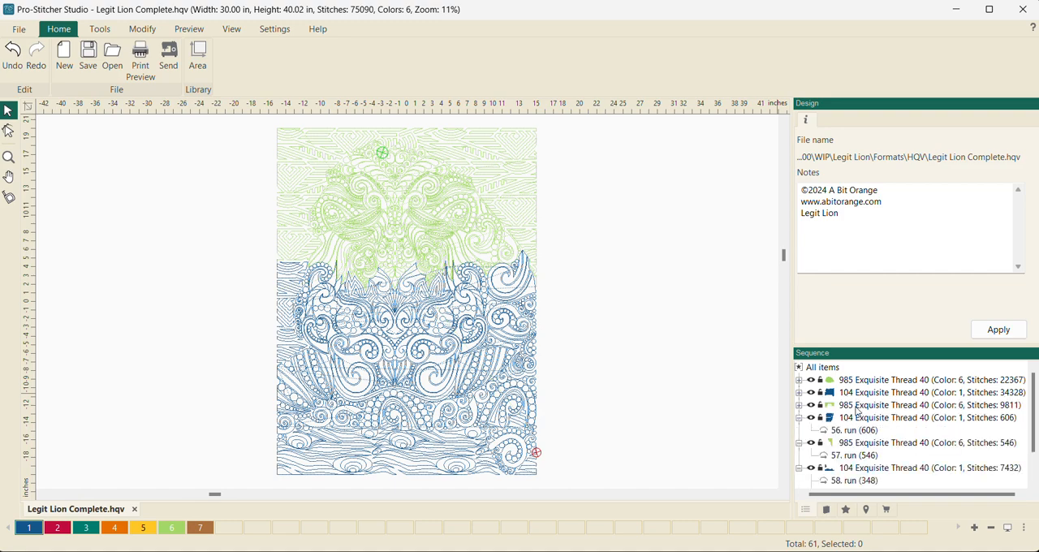
pyautogui.click(801, 417)
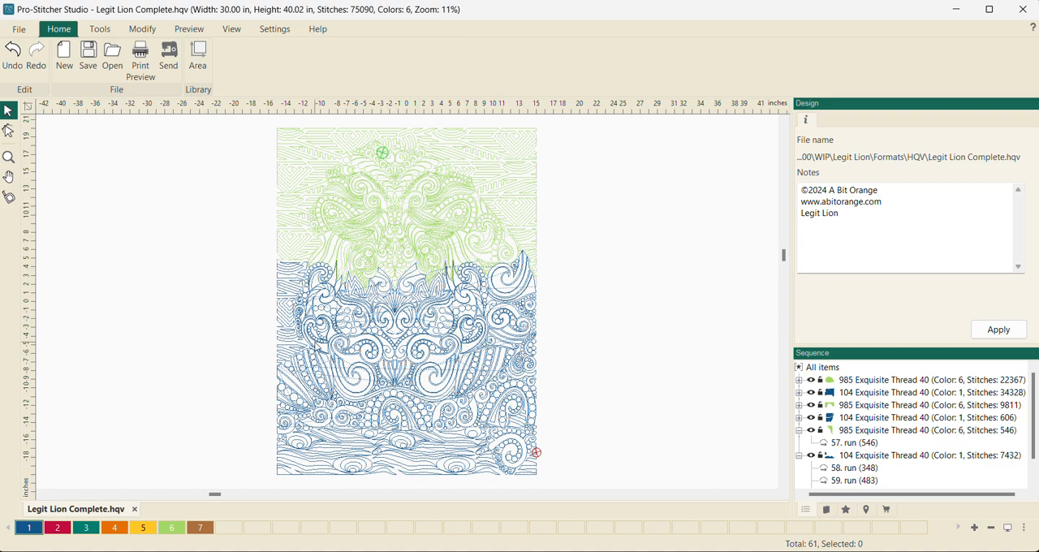
# - Examine the individual runs inside the first Green Apple group, closing the group again when done
pyautogui.click(799, 380)
pyautogui.scroll(-4, 860, 391)
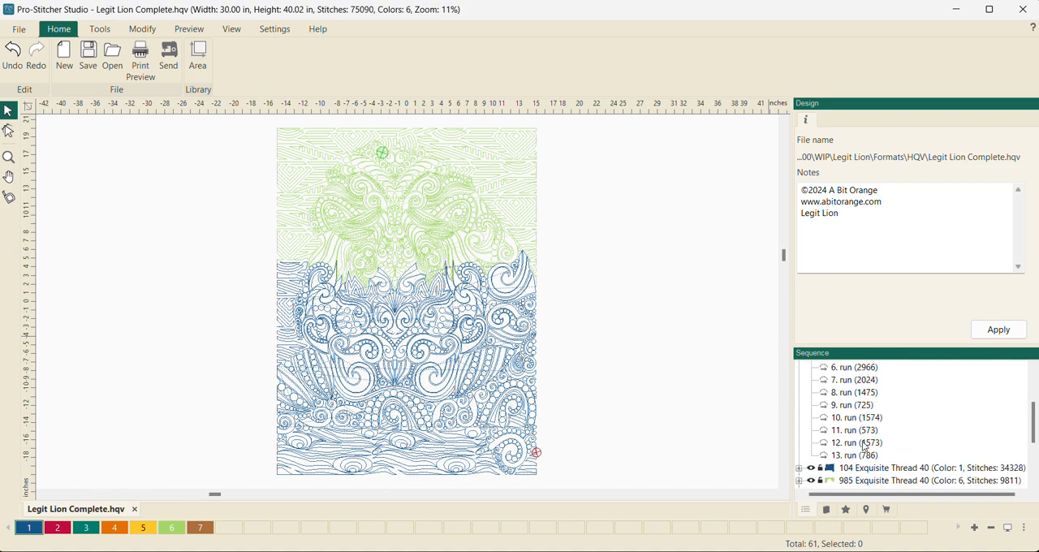
pyautogui.scroll(1, 864, 399)
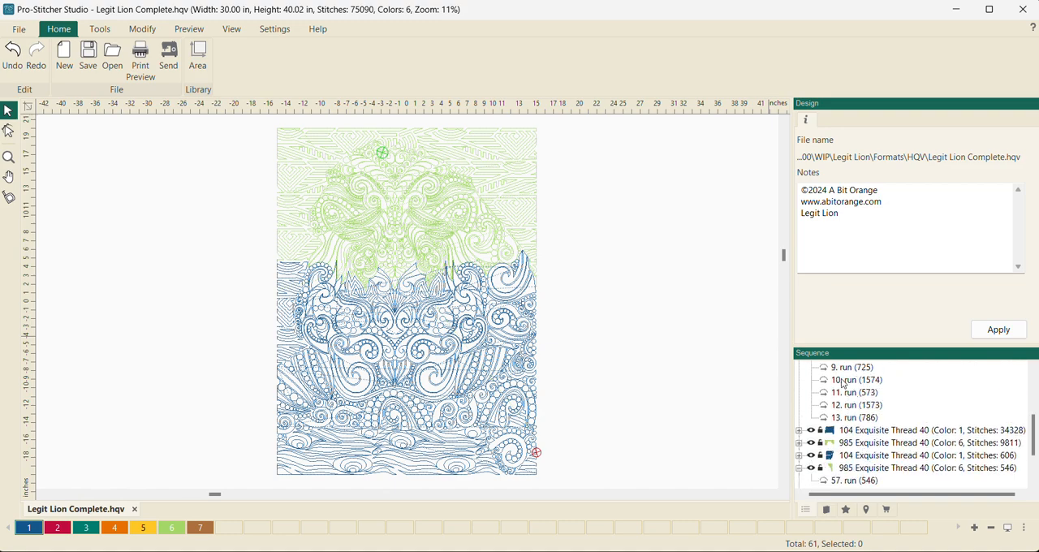
pyautogui.scroll(4, 844, 392)
pyautogui.click(799, 380)
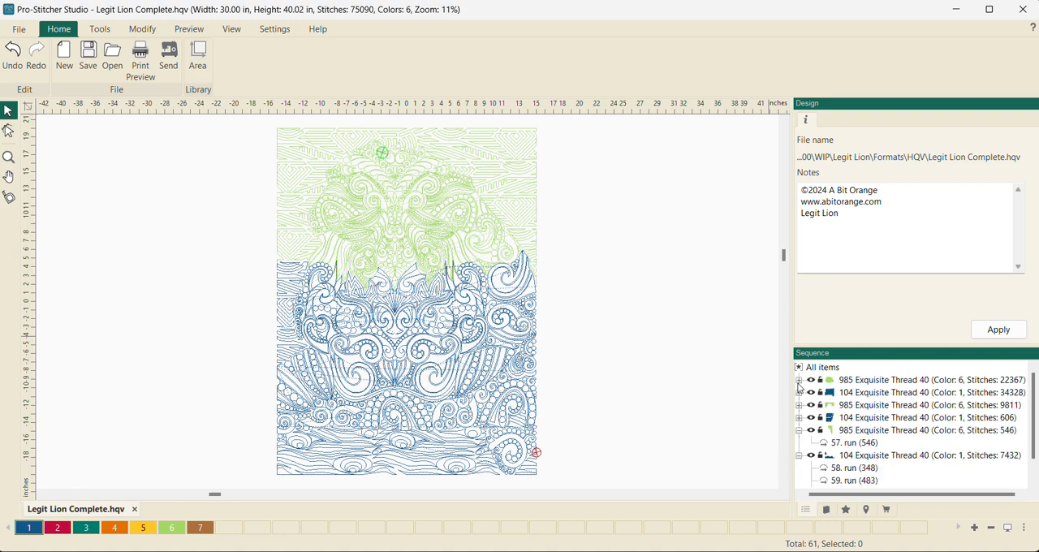
# - Recolor the large upper background group as color 5, Crocus, and move it directly after the first Green Apple group in the sequence
pyautogui.click(861, 408)
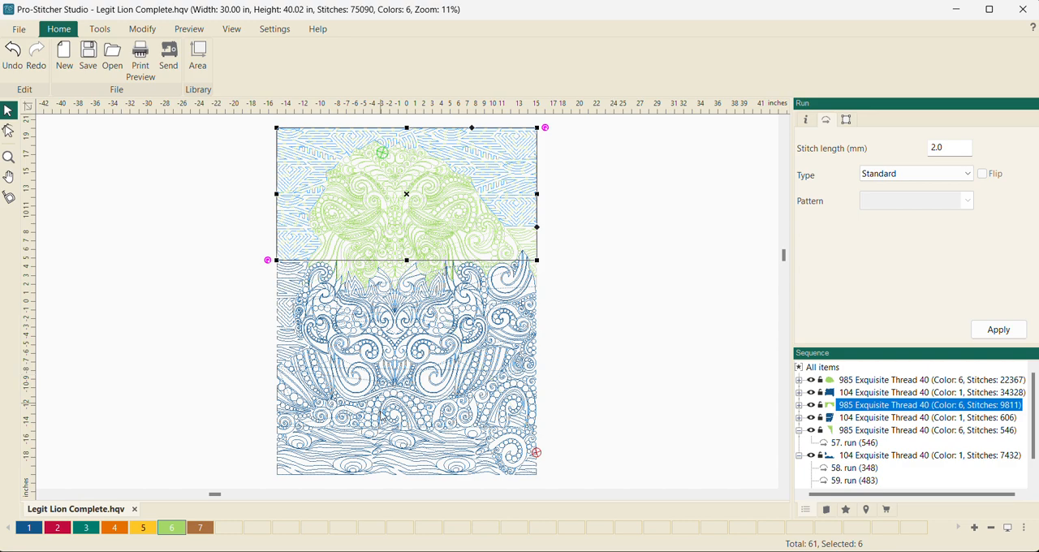
pyautogui.click(142, 530)
pyautogui.click(875, 393)
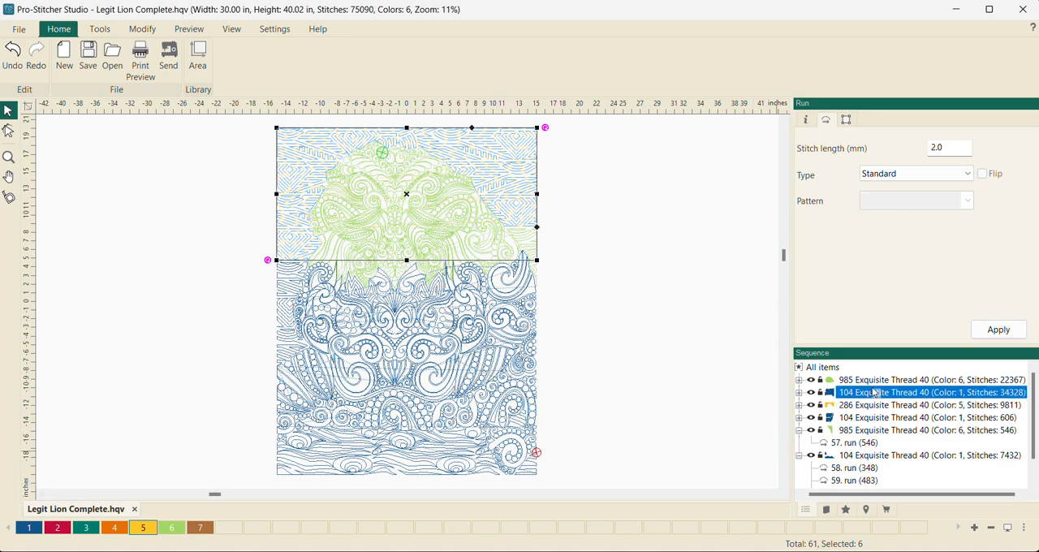
pyautogui.click(873, 381)
pyautogui.moveTo(873, 381); pyautogui.dragTo(872, 382)
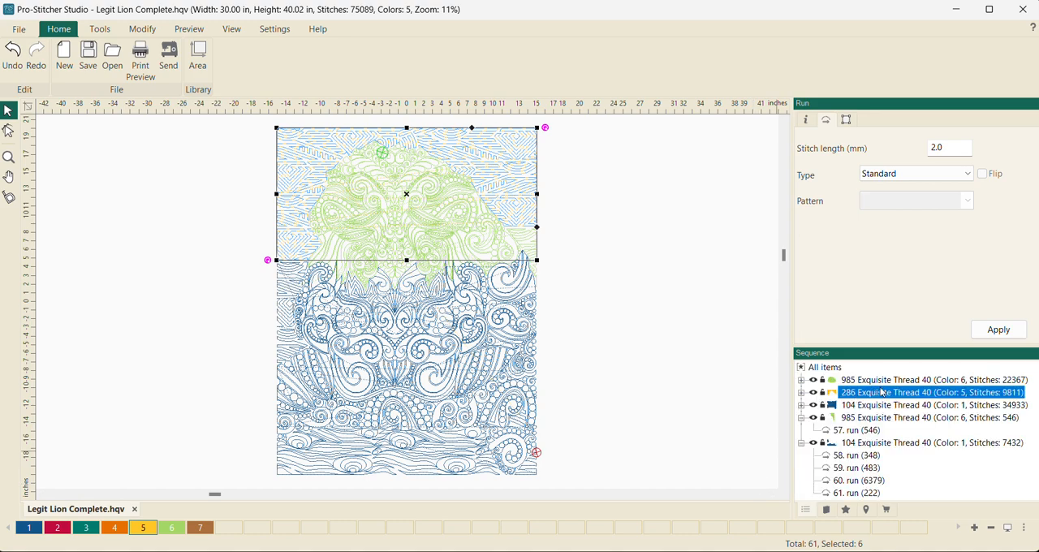
# - Move the small Green Apple background group at the design's right edge directly after the Crocus group in the sequence and collapse it
pyautogui.click(880, 382)
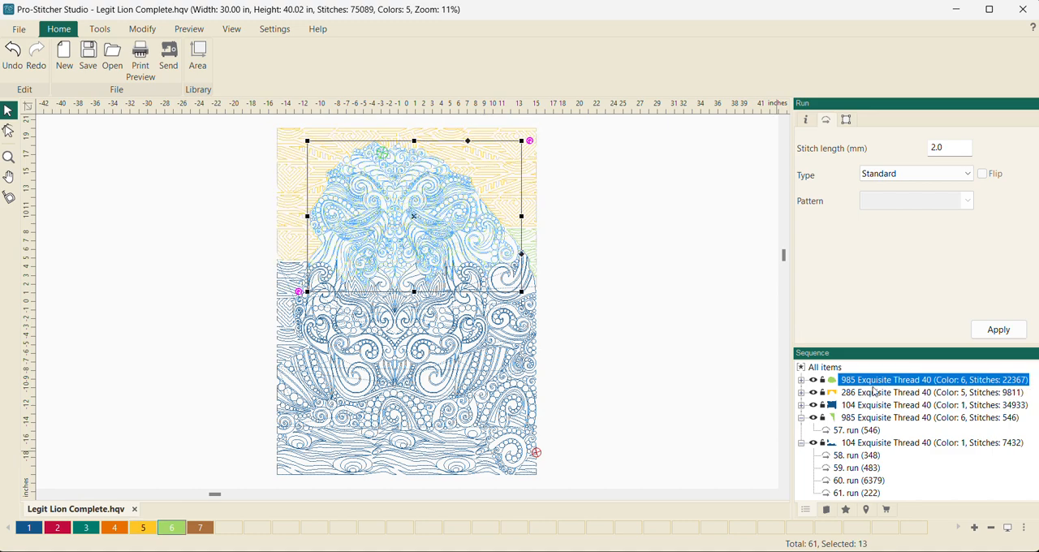
pyautogui.click(861, 420)
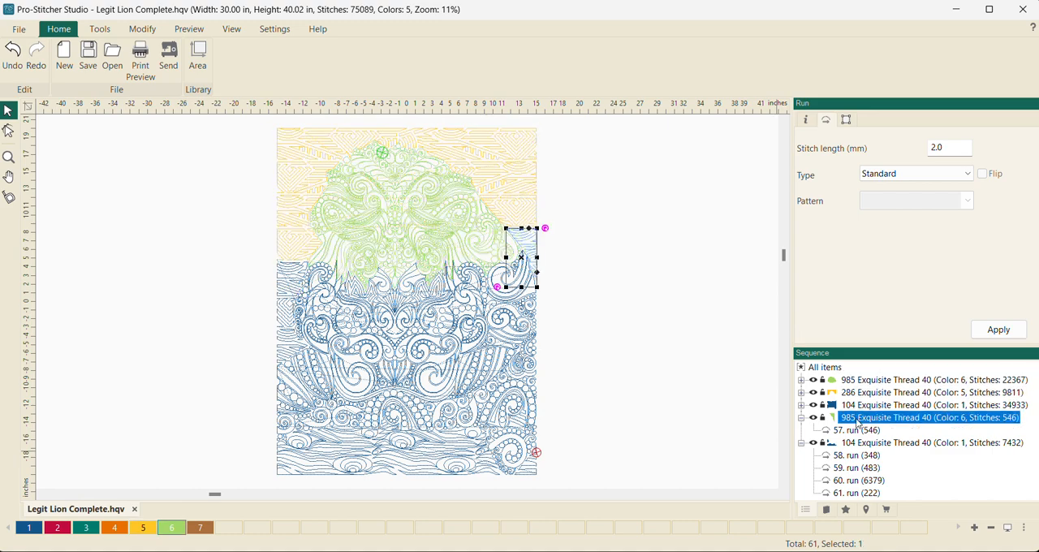
pyautogui.moveTo(858, 422); pyautogui.dragTo(865, 398)
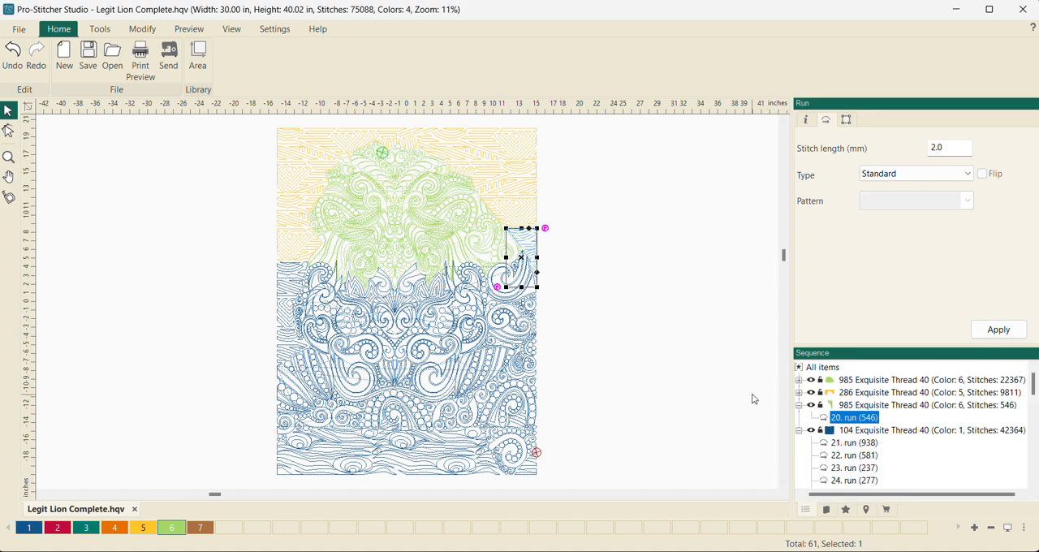
pyautogui.click(713, 387)
pyautogui.click(800, 405)
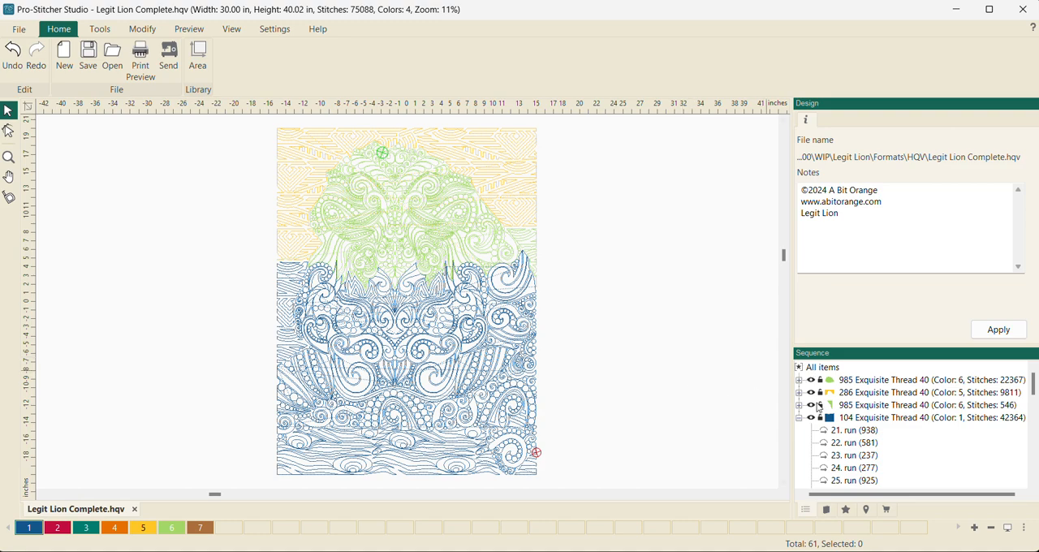
# - Hide the two Green Apple groups and the Crocus group, leaving only the blue runs displayed
pyautogui.click(811, 381)
pyautogui.click(811, 393)
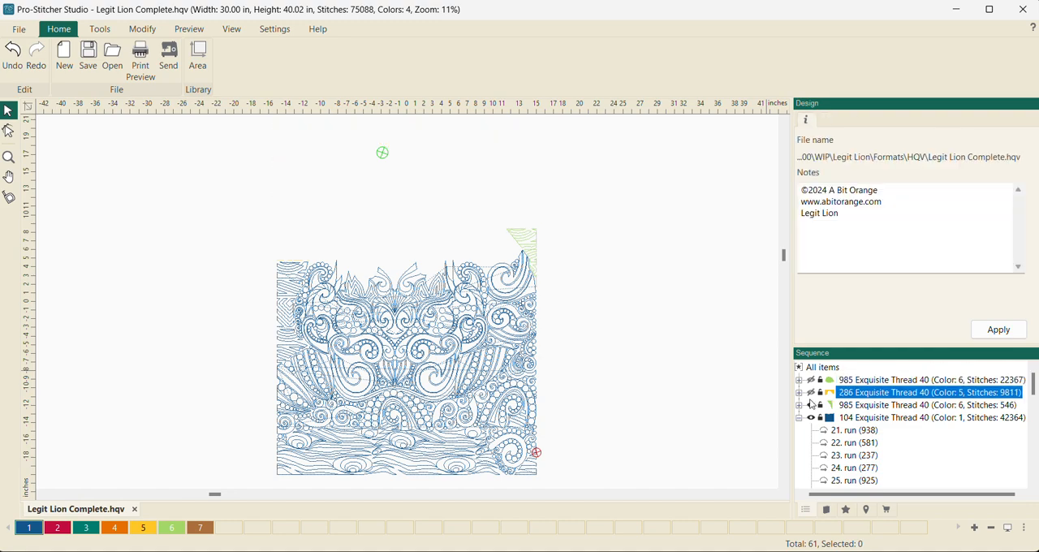
pyautogui.click(811, 405)
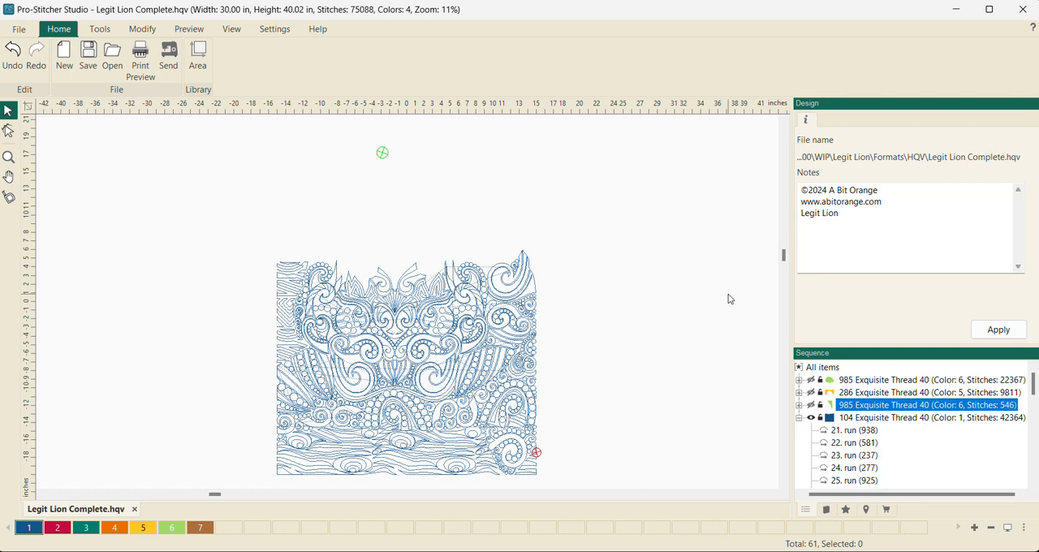
# - Recolor the displayed runs of the design's middle section, from the lower face to the left wood-grain strip, as color 3 and collapse their groups
pyautogui.moveTo(227, 240); pyautogui.dragTo(598, 432)
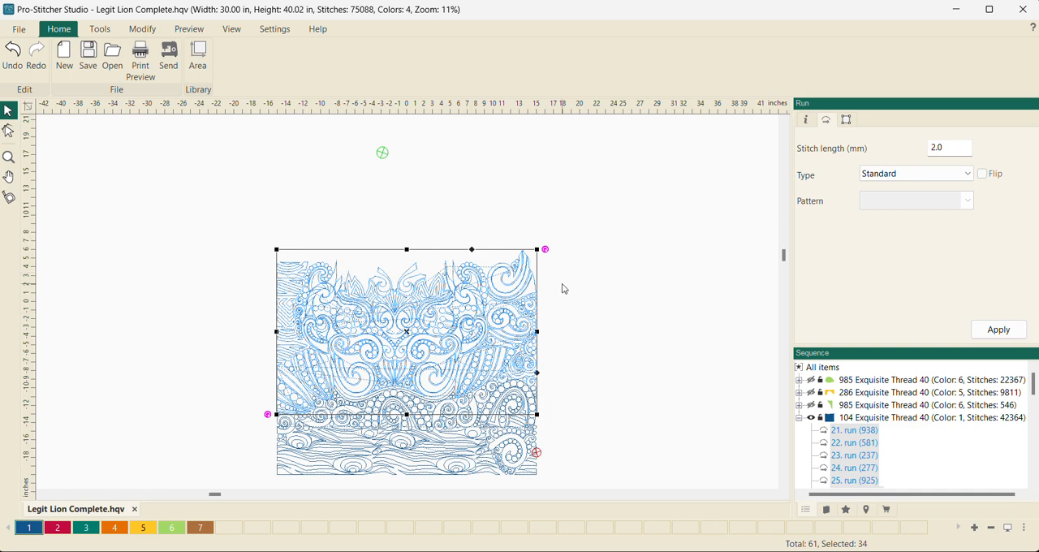
pyautogui.click(846, 121)
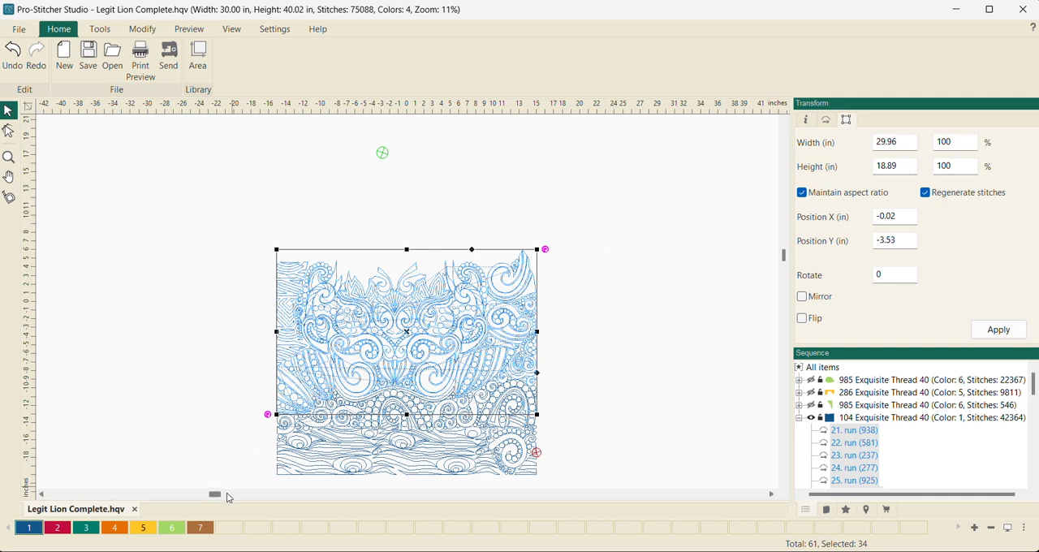
pyautogui.click(87, 530)
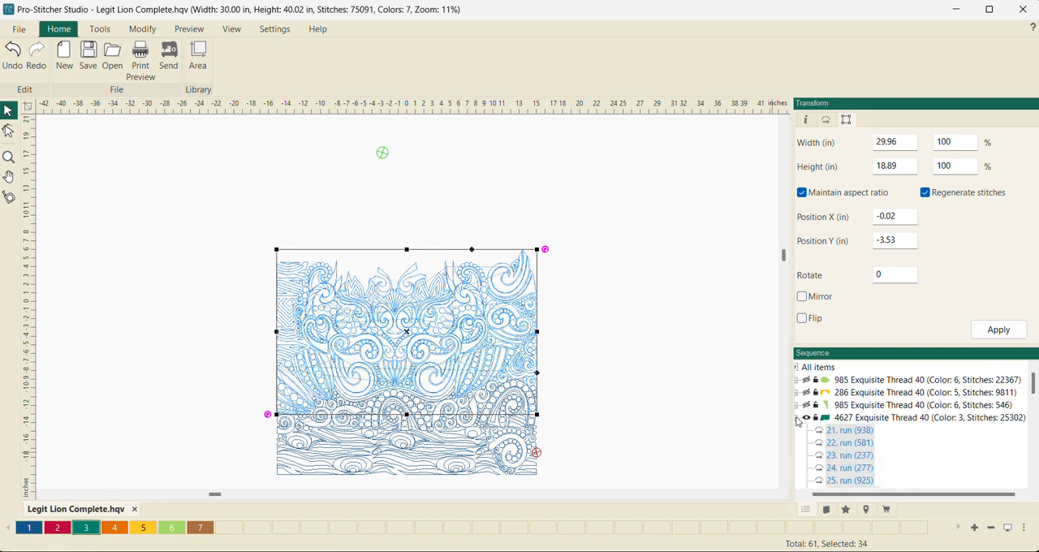
pyautogui.click(798, 419)
pyautogui.click(798, 431)
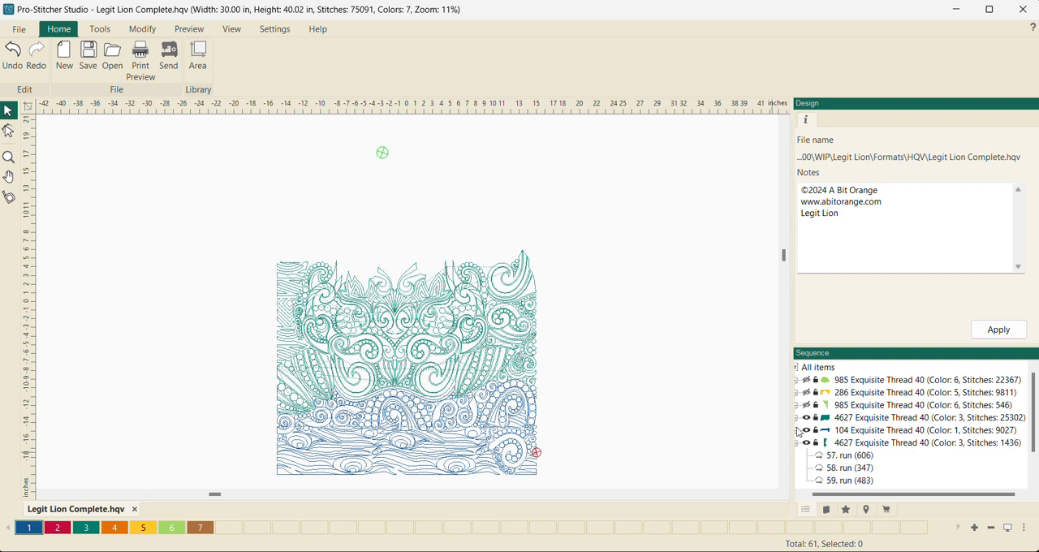
pyautogui.click(799, 444)
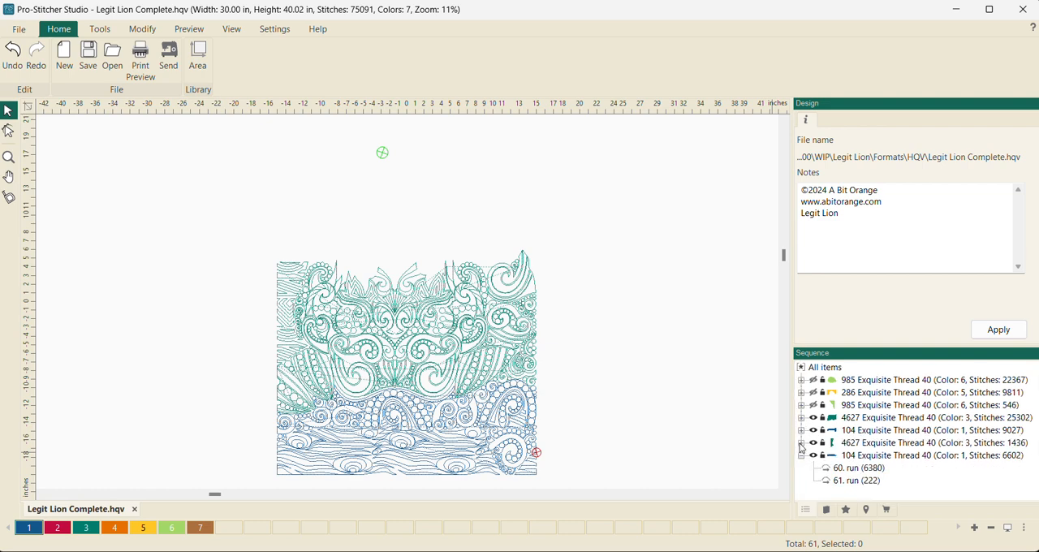
# - Recolor the wood-grain background group at the design's left edge as color 2, Cherry, and move it directly after the color 3 group
pyautogui.click(870, 444)
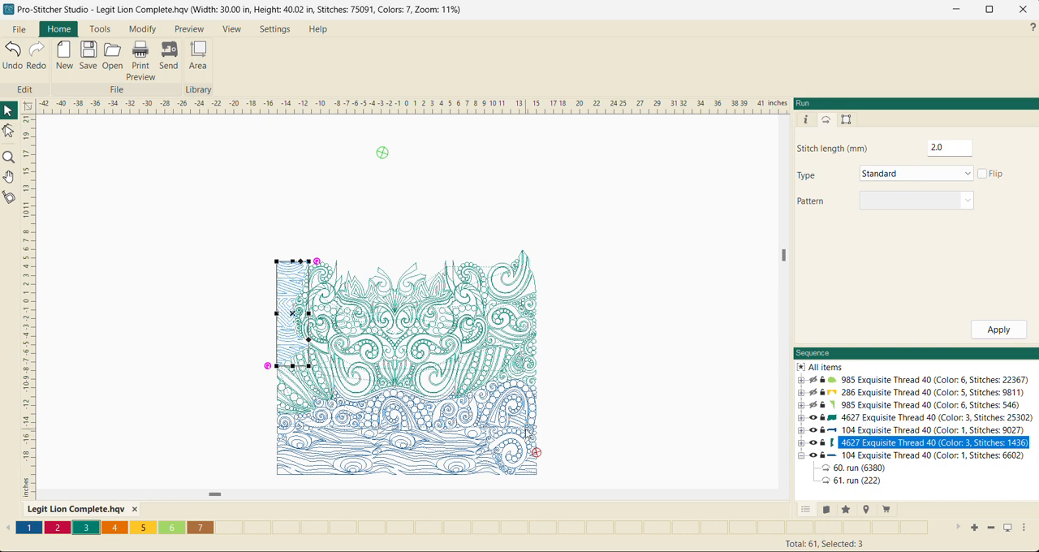
pyautogui.click(58, 528)
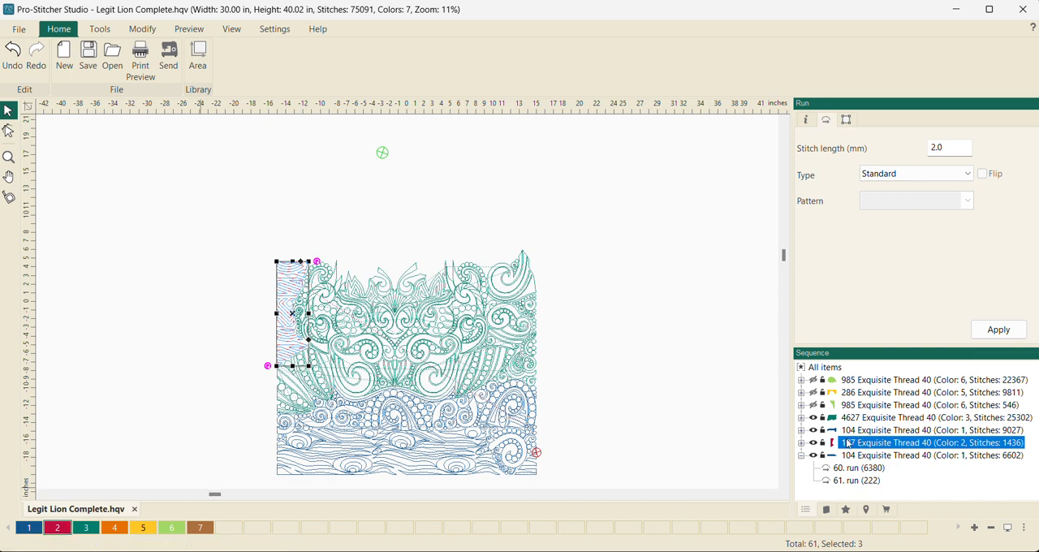
pyautogui.click(802, 458)
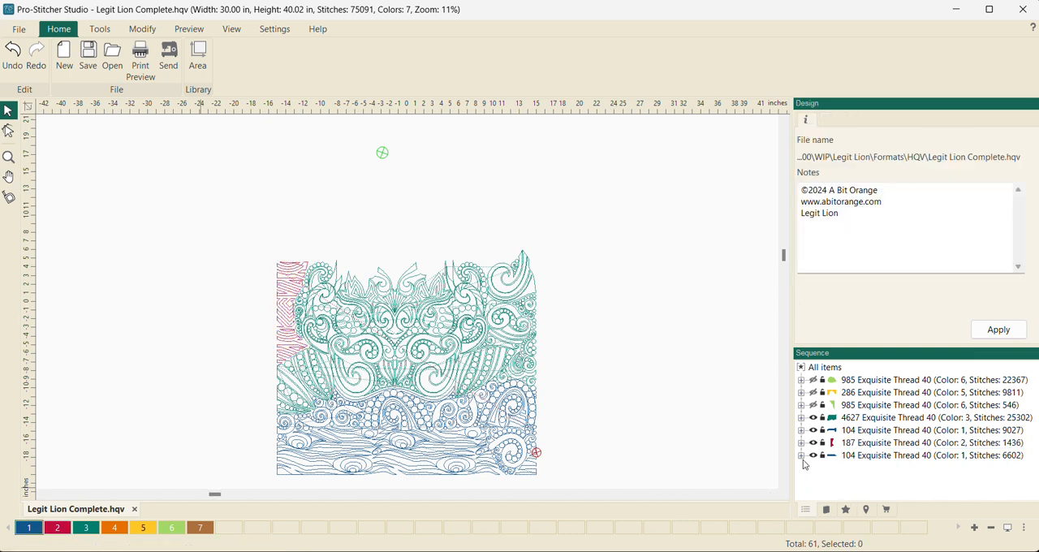
pyautogui.click(859, 419)
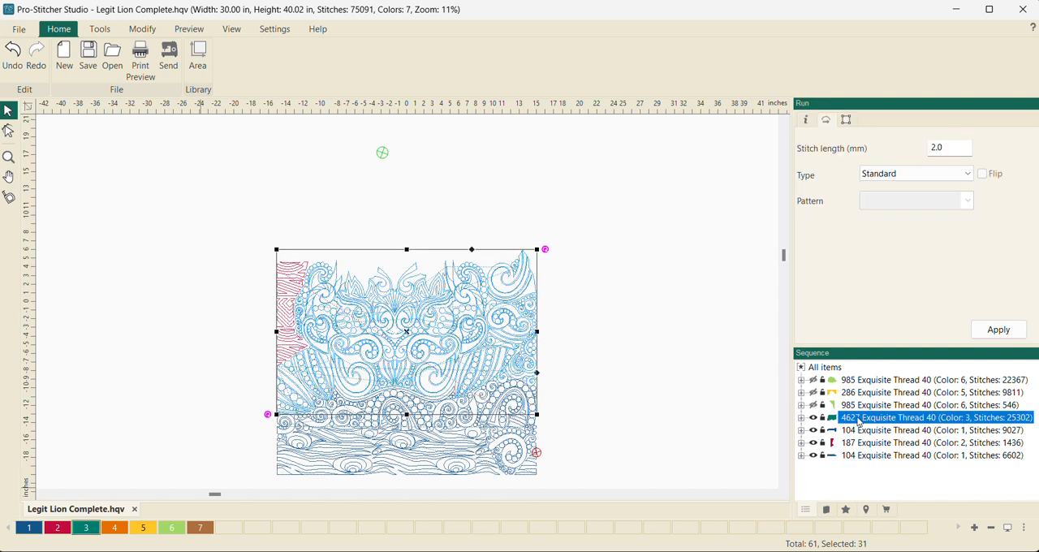
pyautogui.click(856, 445)
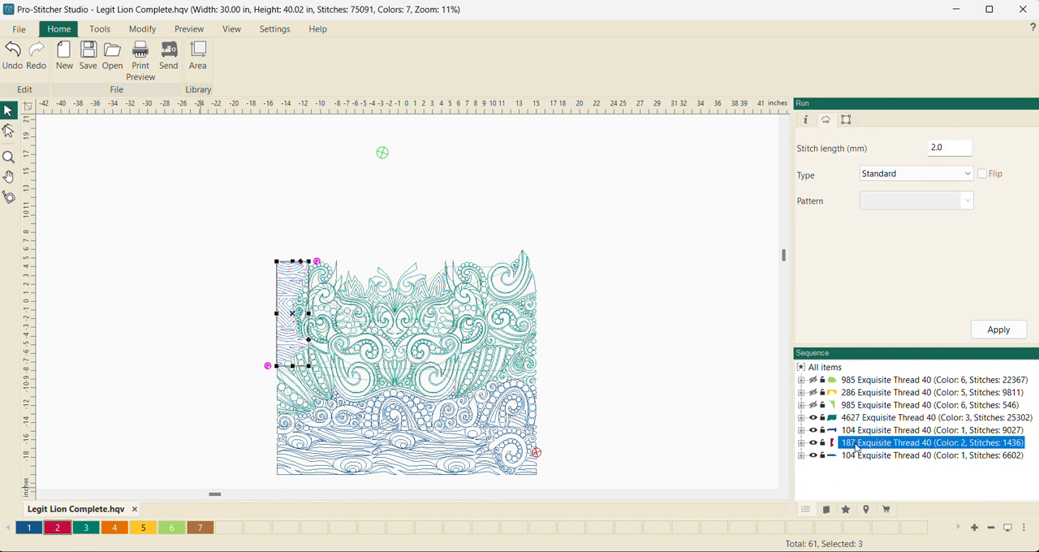
pyautogui.moveTo(856, 447); pyautogui.dragTo(858, 422)
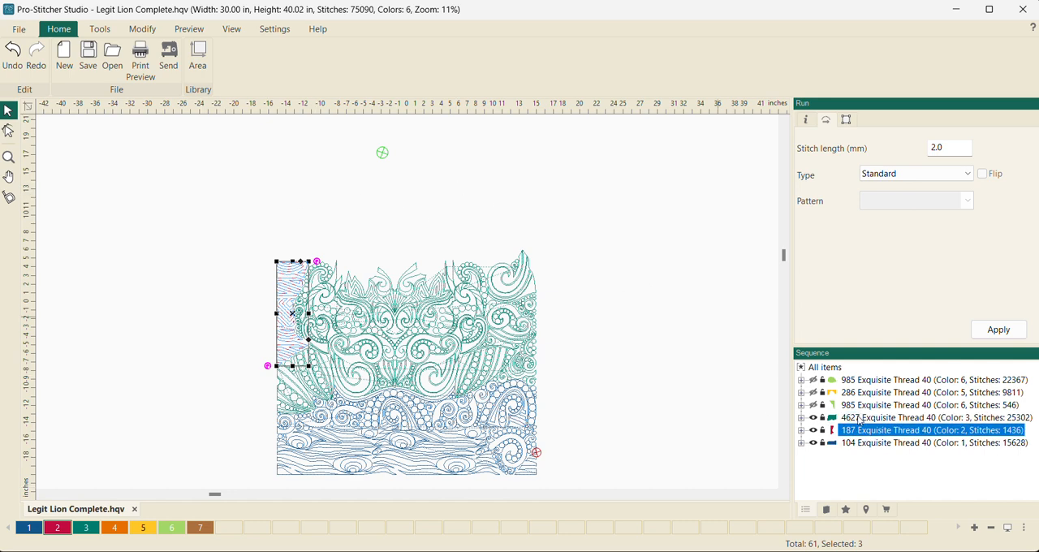
# - Select the color 3 and Cherry groups together and check the dimensions of the middle section
pyautogui.moveTo(225, 205); pyautogui.dragTo(596, 402)
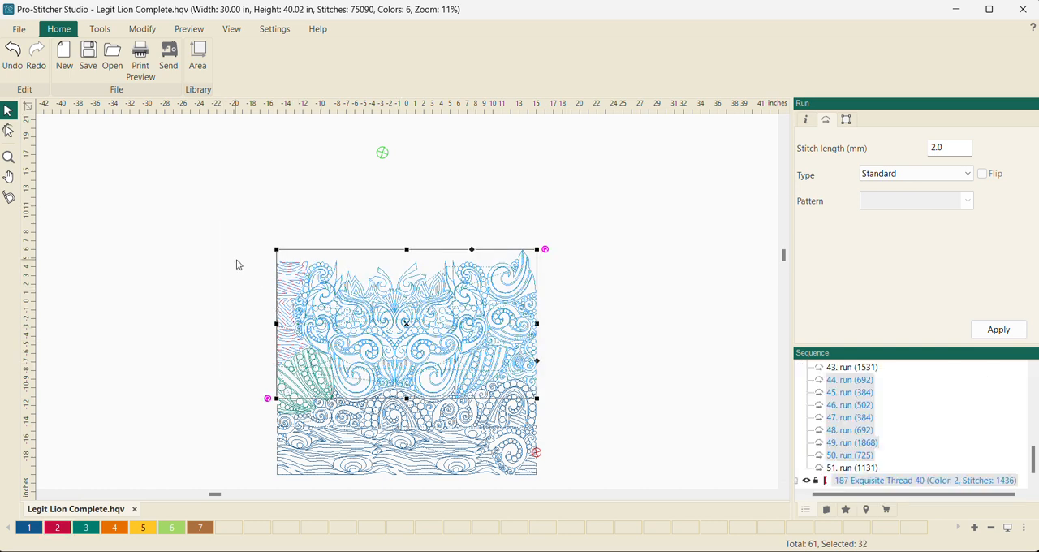
pyautogui.moveTo(229, 249); pyautogui.dragTo(557, 434)
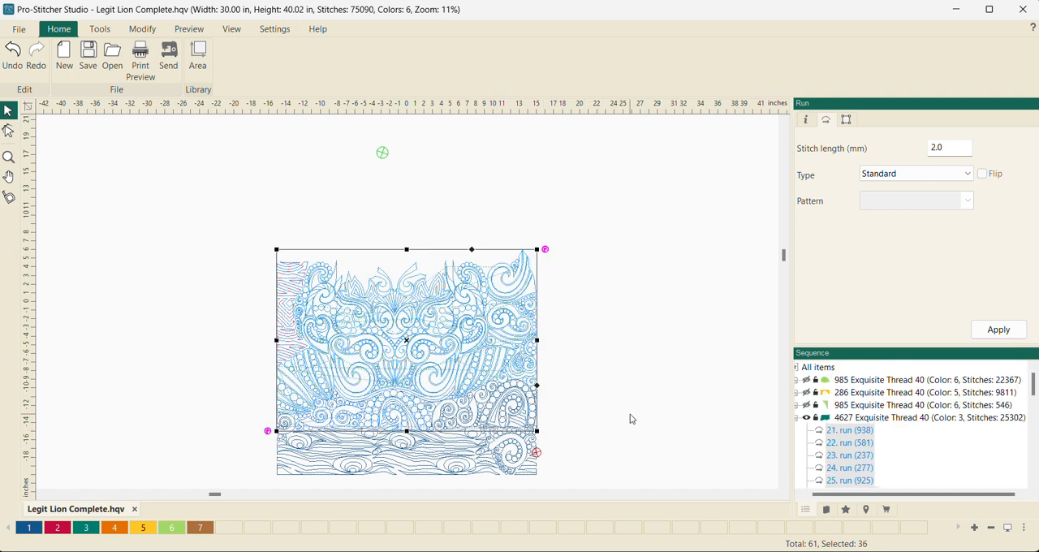
pyautogui.click(796, 418)
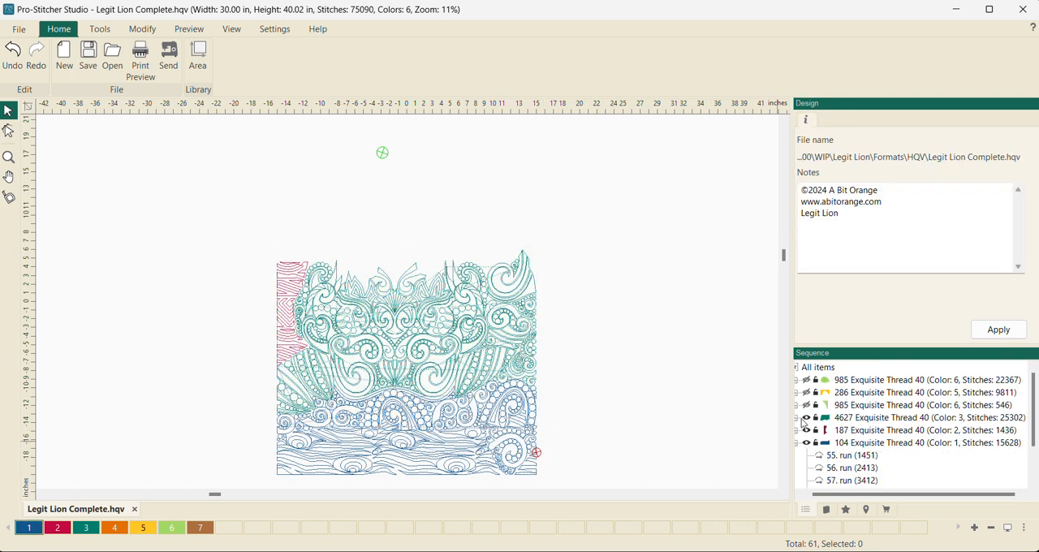
pyautogui.click(860, 422)
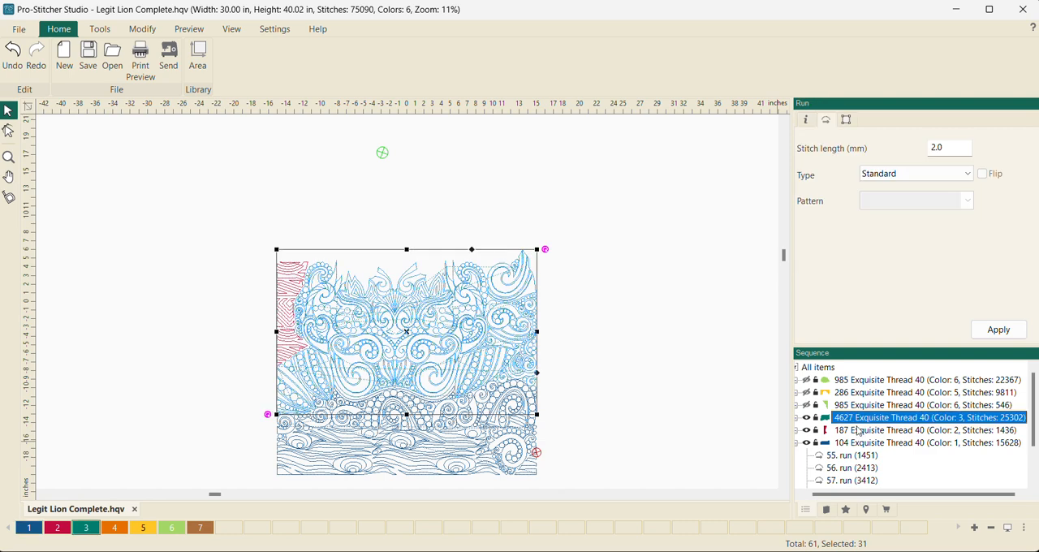
pyautogui.keyDown('ctrl'); pyautogui.click(859, 430); pyautogui.keyUp('ctrl')
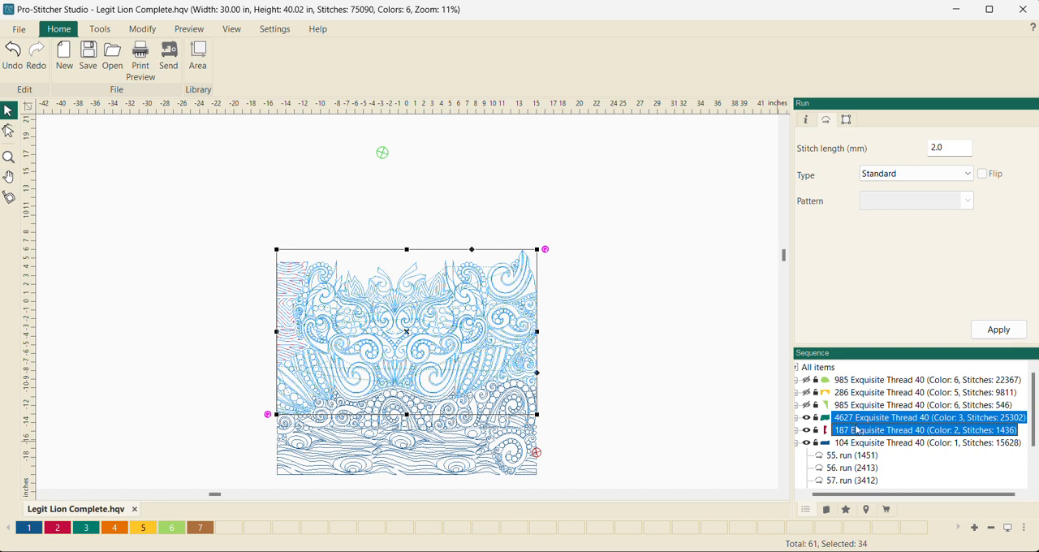
pyautogui.click(846, 121)
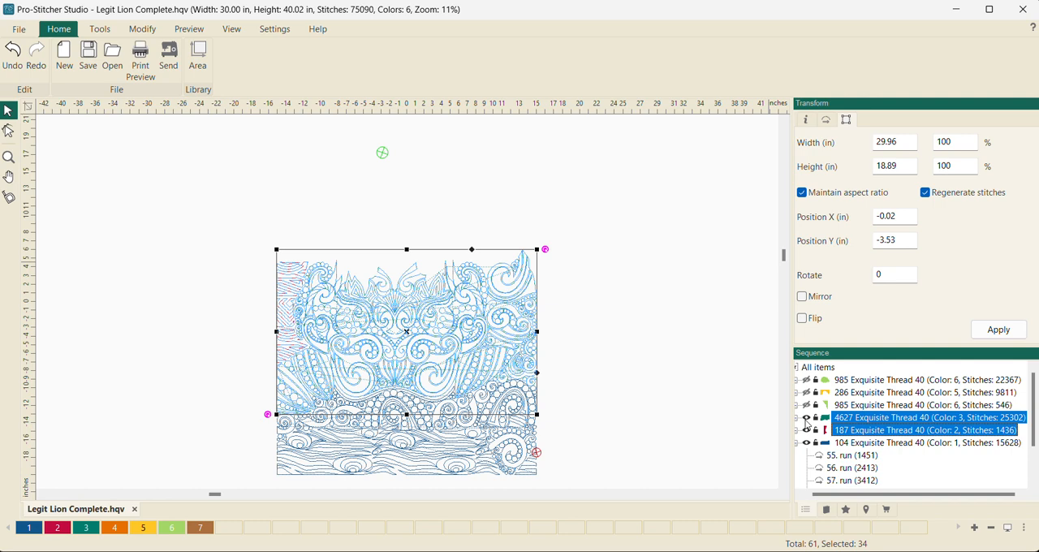
# - Hide the color 3 and Cherry groups and check the dimensions of the remaining blue bottom section, collapsing its group when done
pyautogui.click(807, 419)
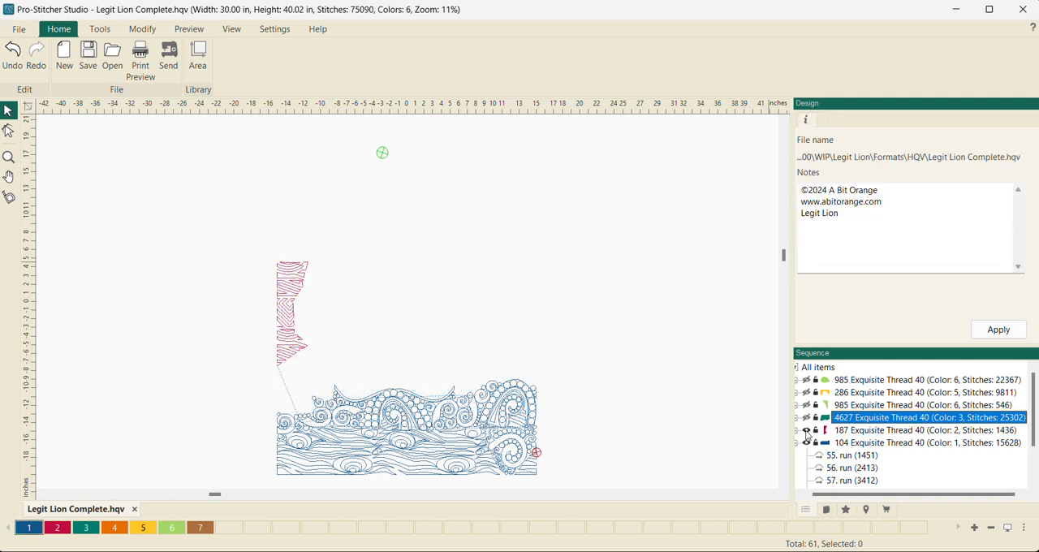
pyautogui.click(807, 432)
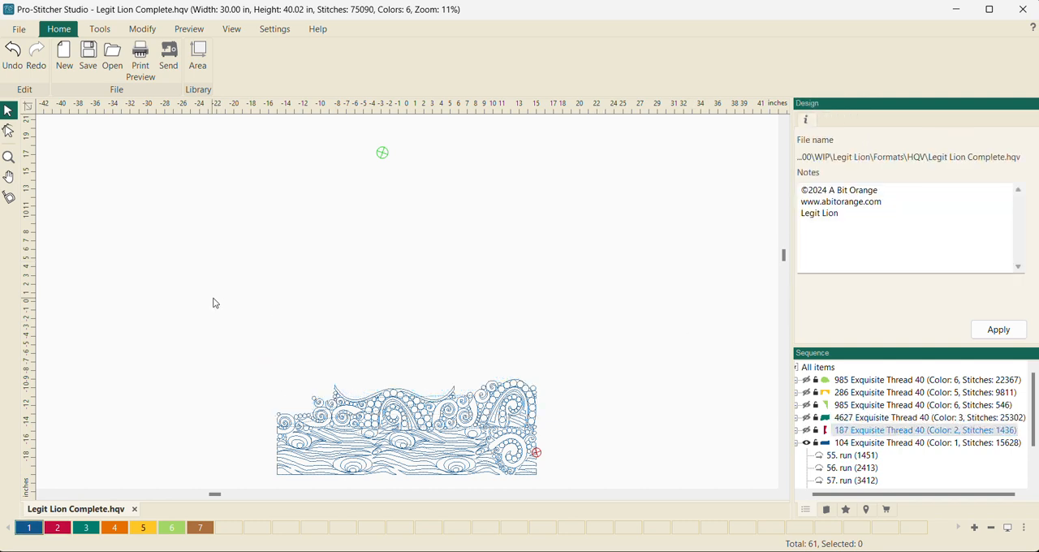
pyautogui.moveTo(210, 300); pyautogui.dragTo(619, 532)
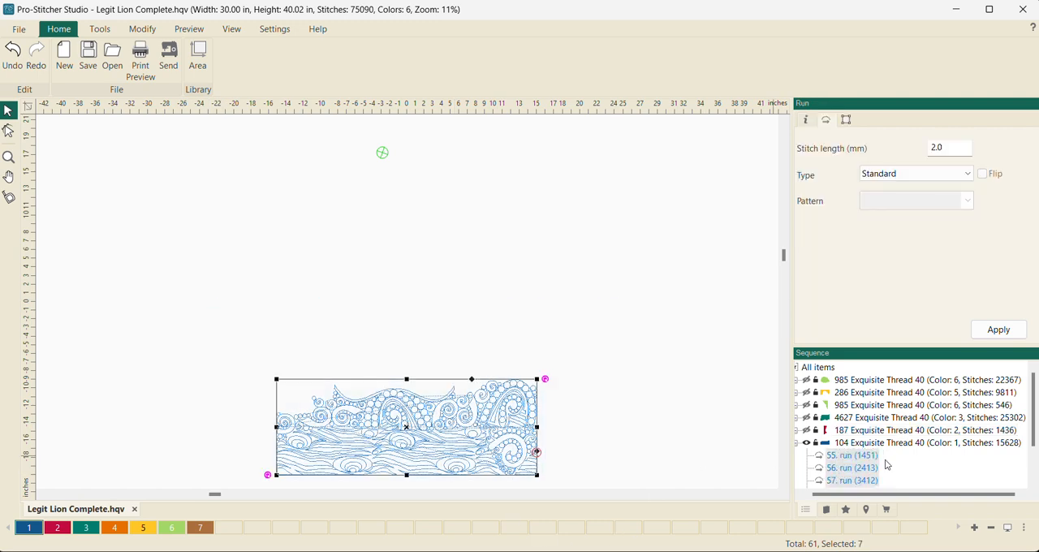
pyautogui.scroll(-2, 908, 439)
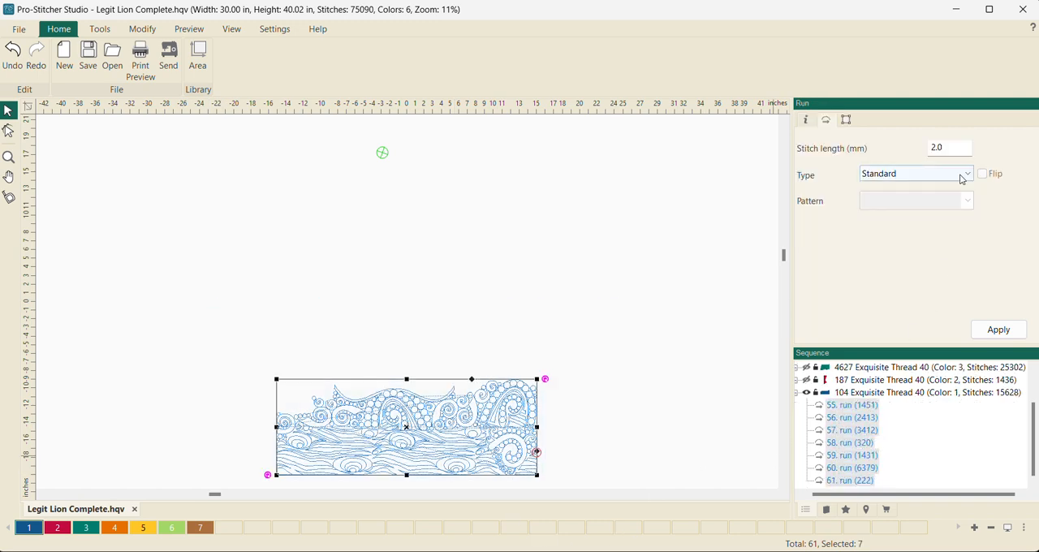
pyautogui.click(847, 120)
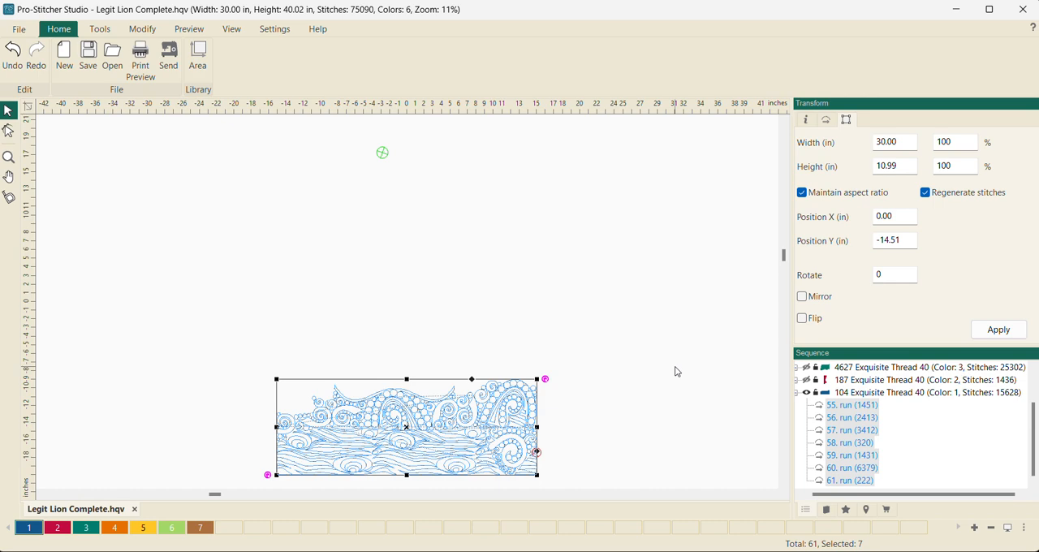
pyautogui.click(797, 393)
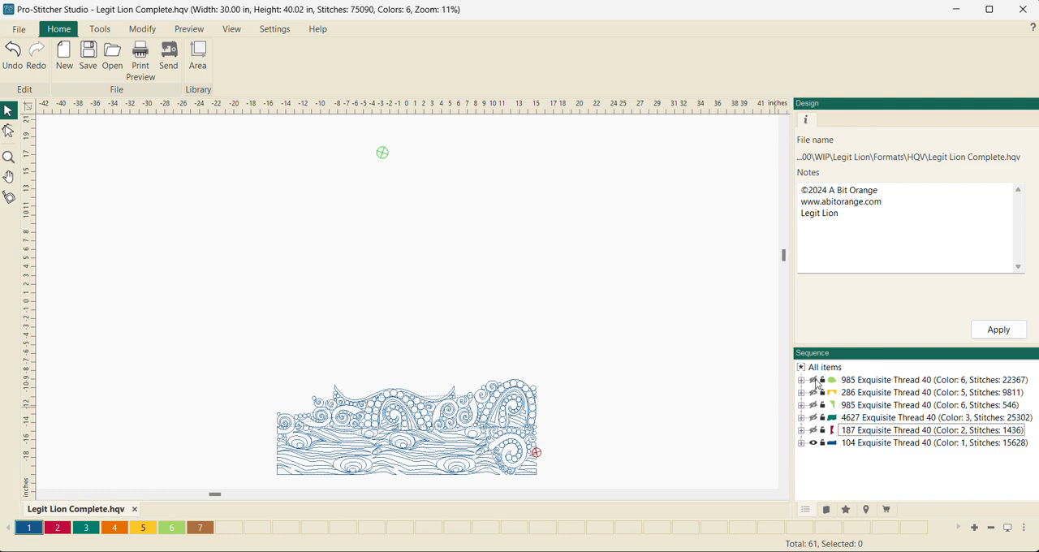
# - Show the two Green Apple groups, the Crocus group, the color 3 group and the Cherry group again
pyautogui.click(814, 381)
pyautogui.click(814, 392)
pyautogui.click(813, 405)
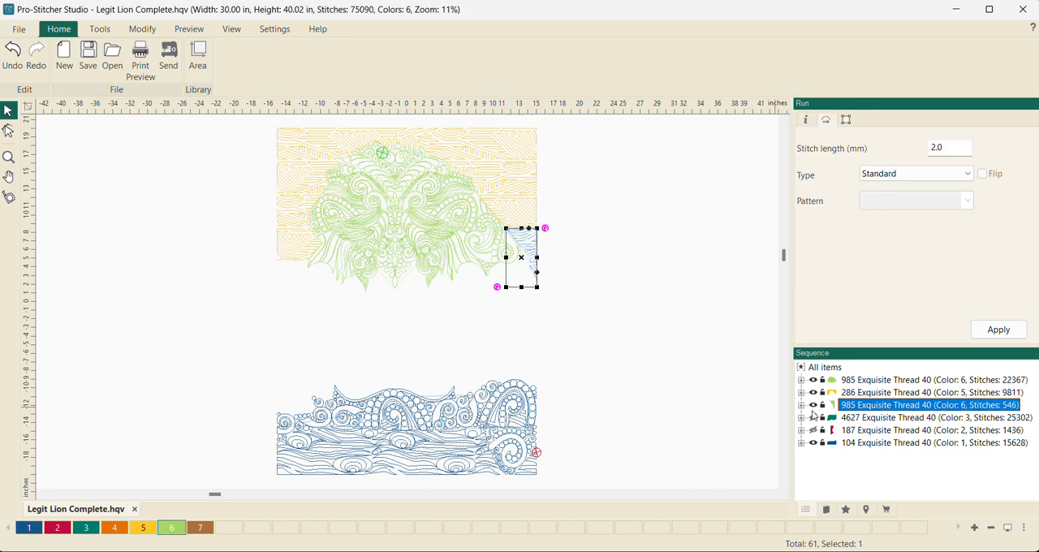
pyautogui.click(814, 417)
pyautogui.click(814, 431)
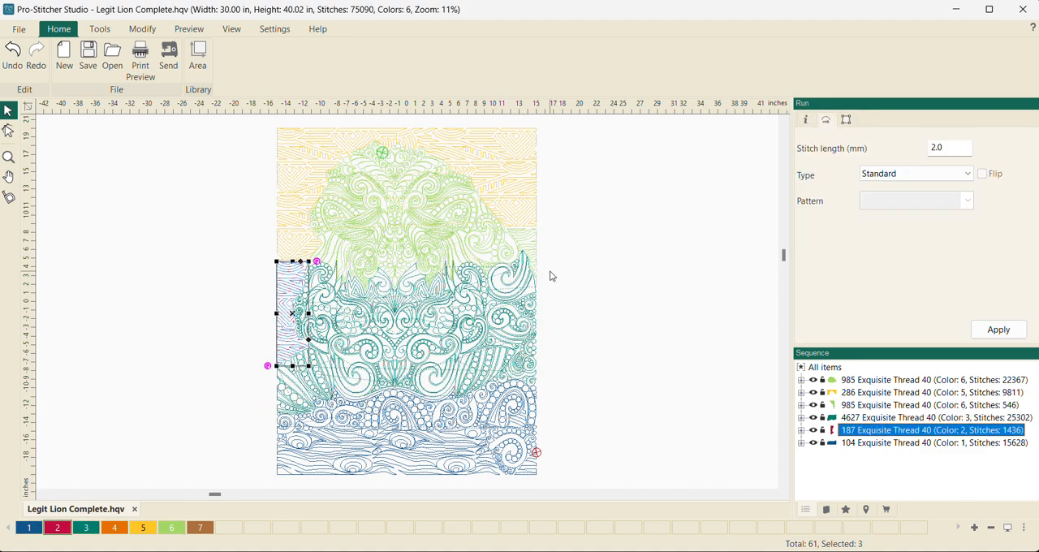
# - Save the whole design as Legit Lion Complete in Inspiration Series (C2S) format in the USB drive's Legit Lion folder
pyautogui.moveTo(235, 120); pyautogui.dragTo(588, 497)
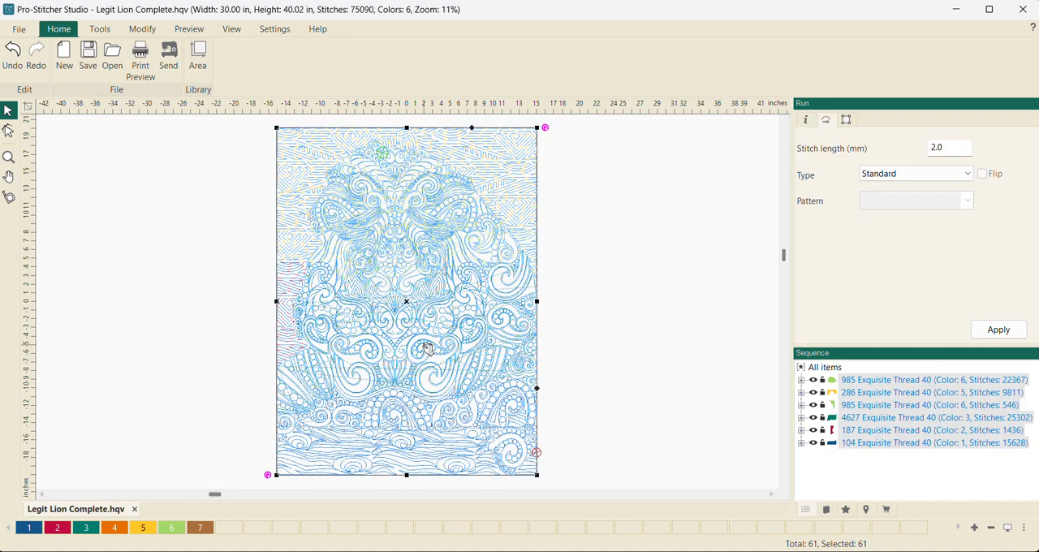
pyautogui.click(20, 29)
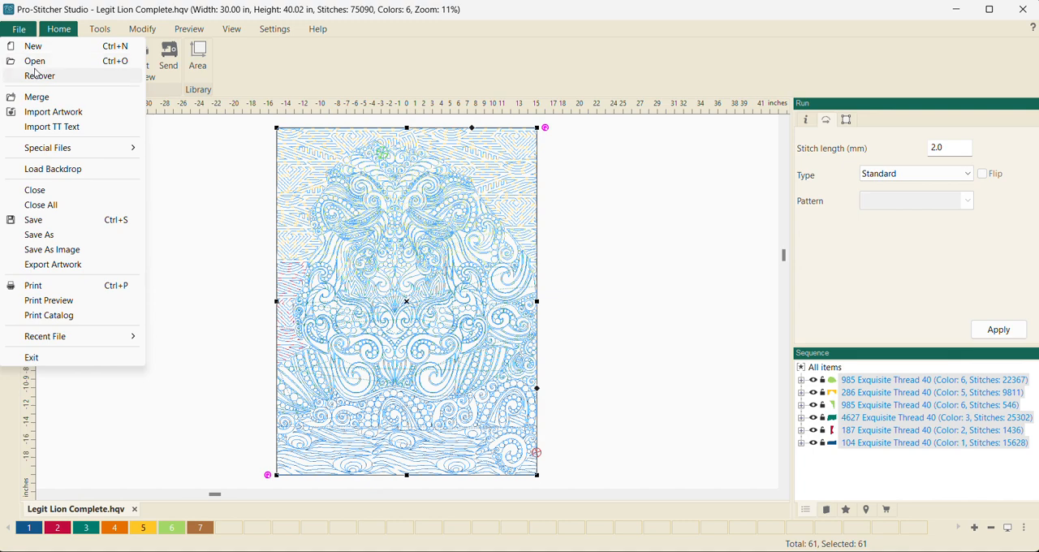
pyautogui.click(50, 238)
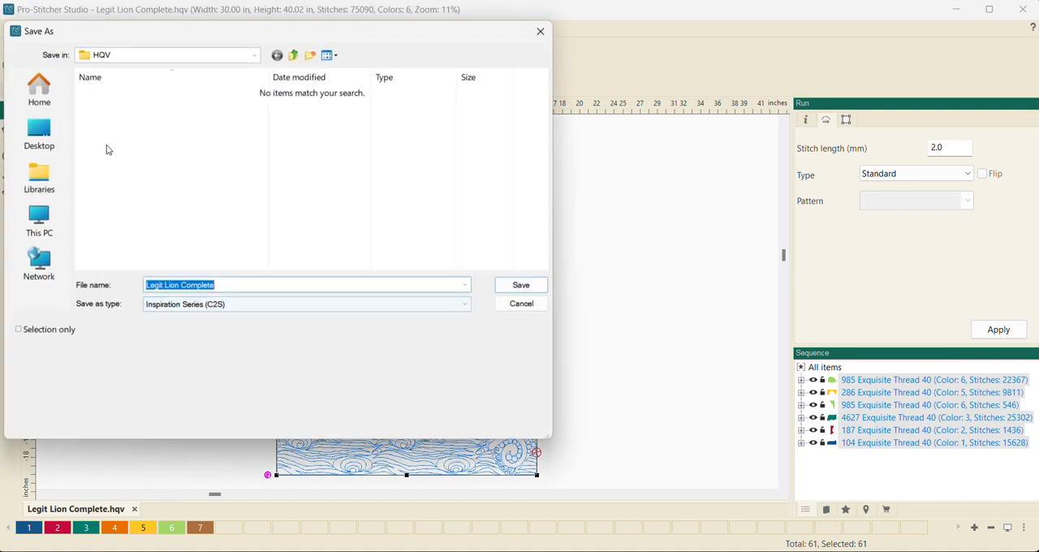
pyautogui.click(45, 219)
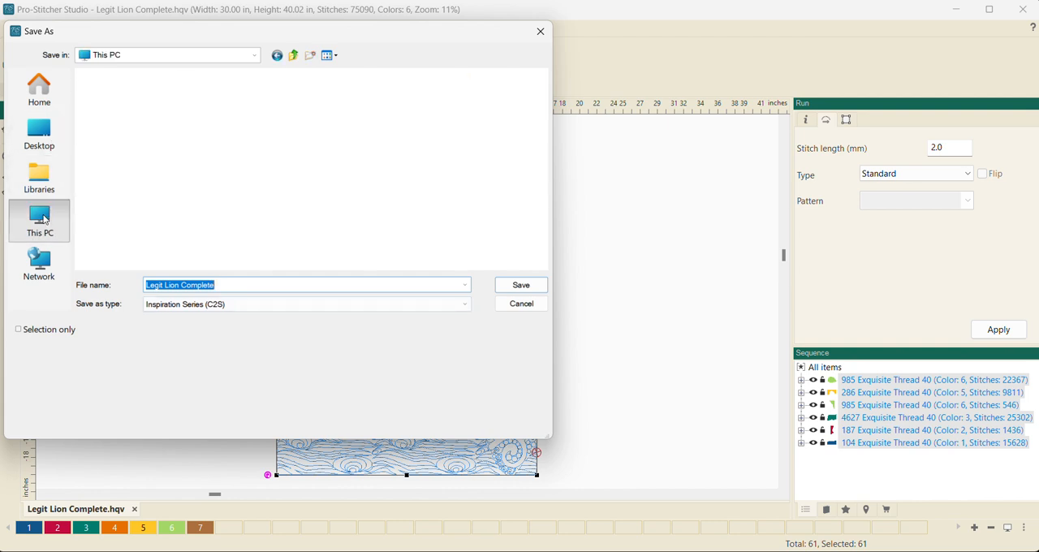
pyautogui.doubleClick(163, 144)
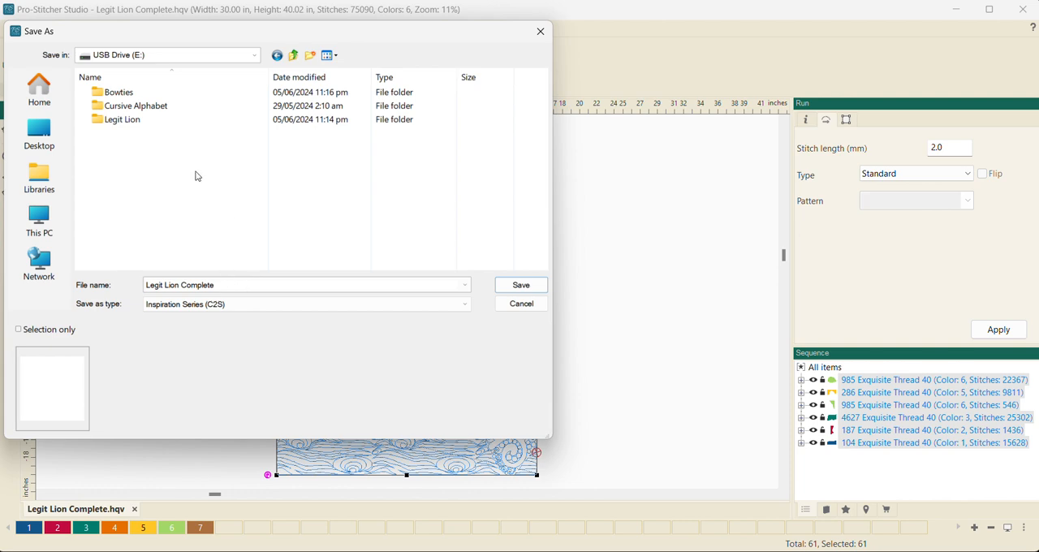
pyautogui.doubleClick(134, 121)
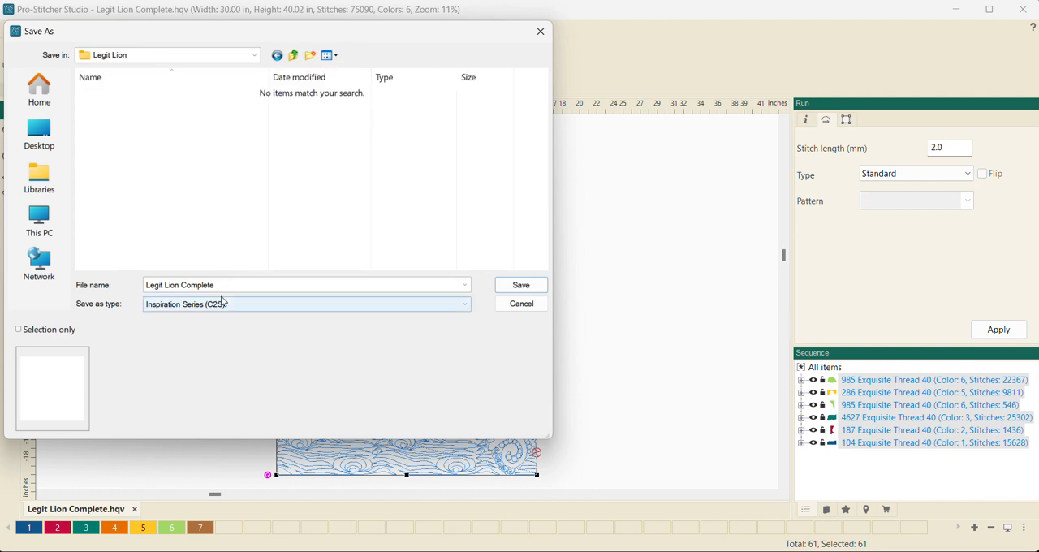
pyautogui.click(520, 286)
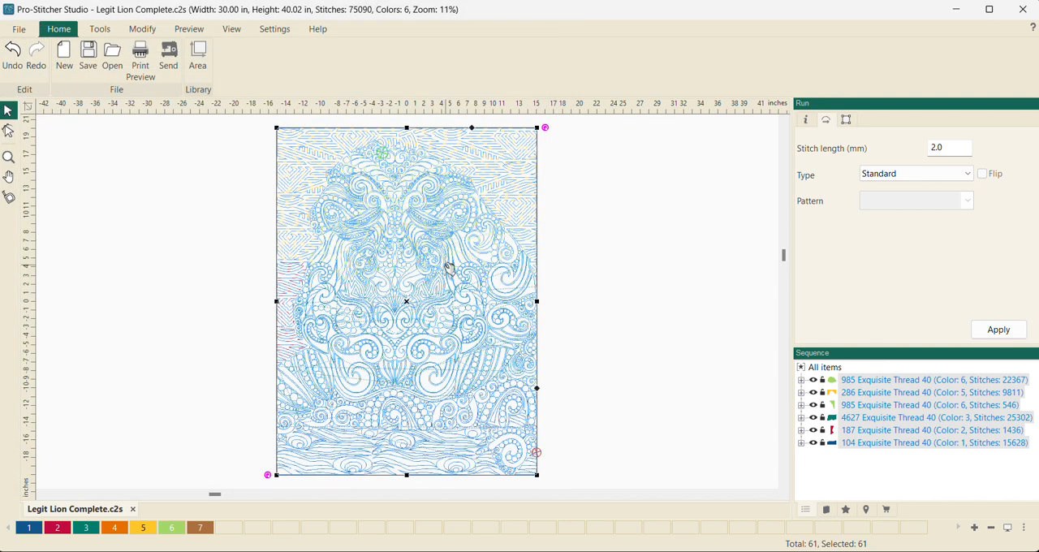
# - Select the two color 6 groups and the color 5 group together and check the dimensions of the upper section
pyautogui.click(604, 232)
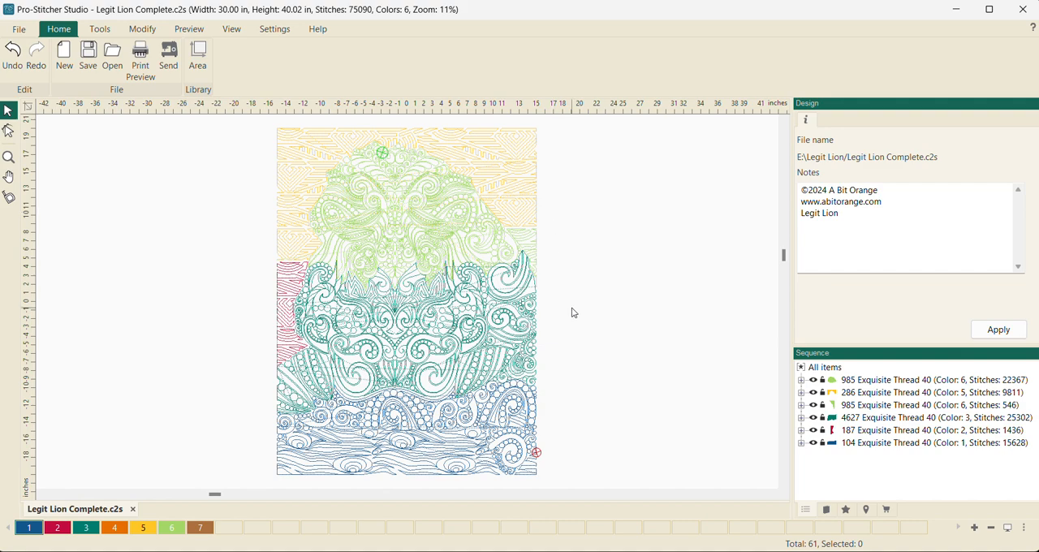
pyautogui.click(899, 382)
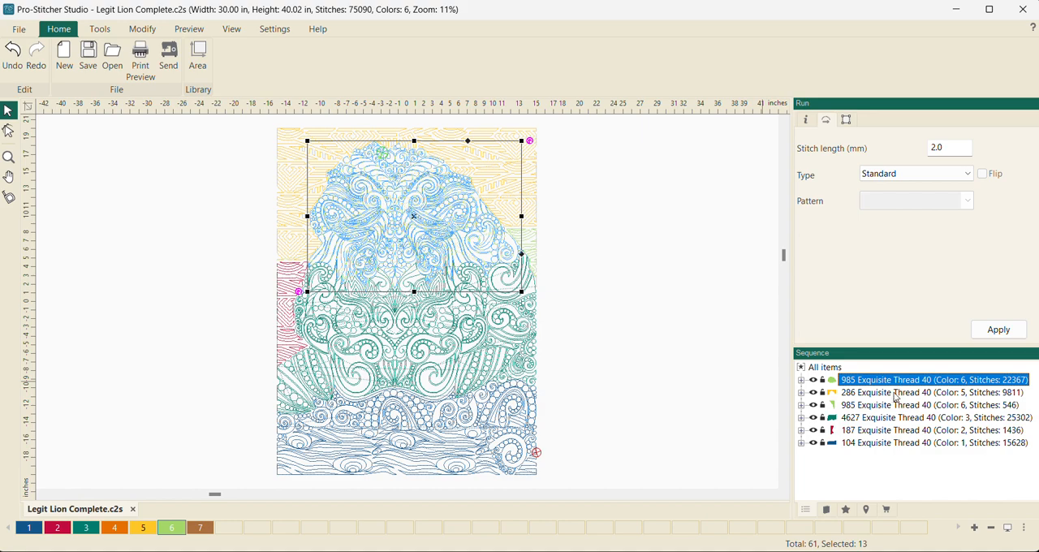
pyautogui.keyDown('ctrl'); pyautogui.click(893, 393); pyautogui.keyUp('ctrl')
pyautogui.keyDown('ctrl'); pyautogui.click(887, 403); pyautogui.keyUp('ctrl')
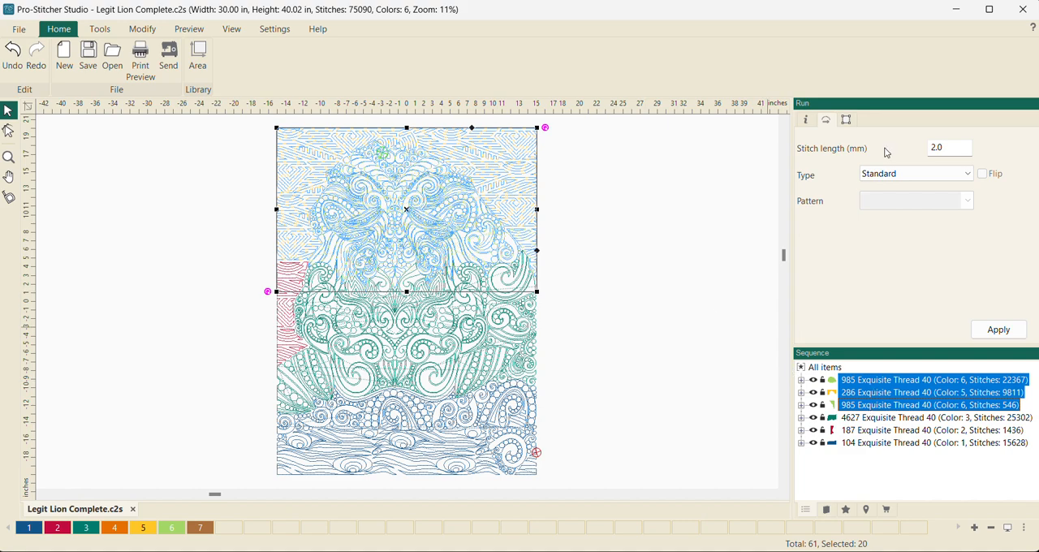
pyautogui.click(846, 120)
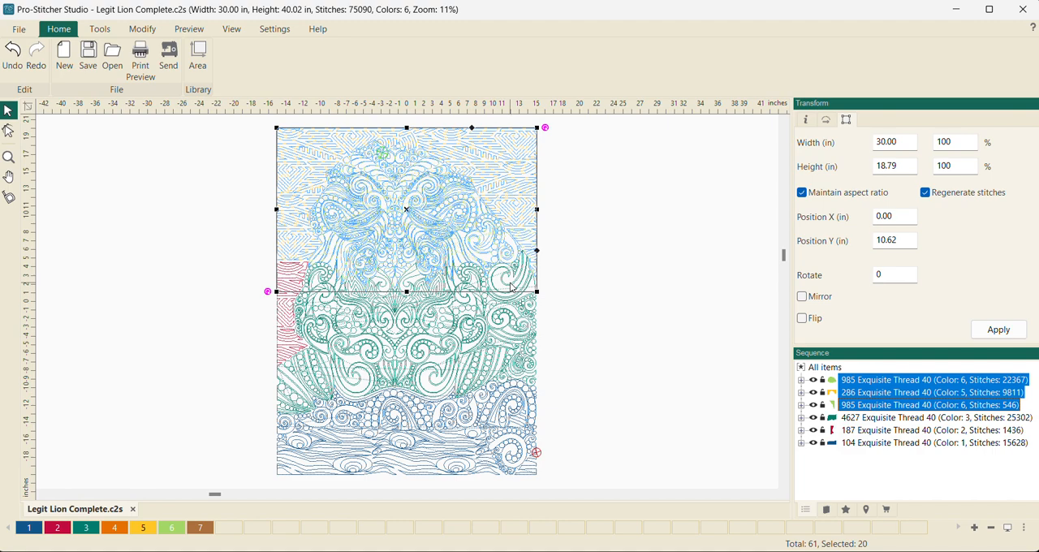
# - Save only the selected upper section as LL01 in HQ Pro-Stitcher (HQV) format in the Legit Lion folder
pyautogui.click(19, 29)
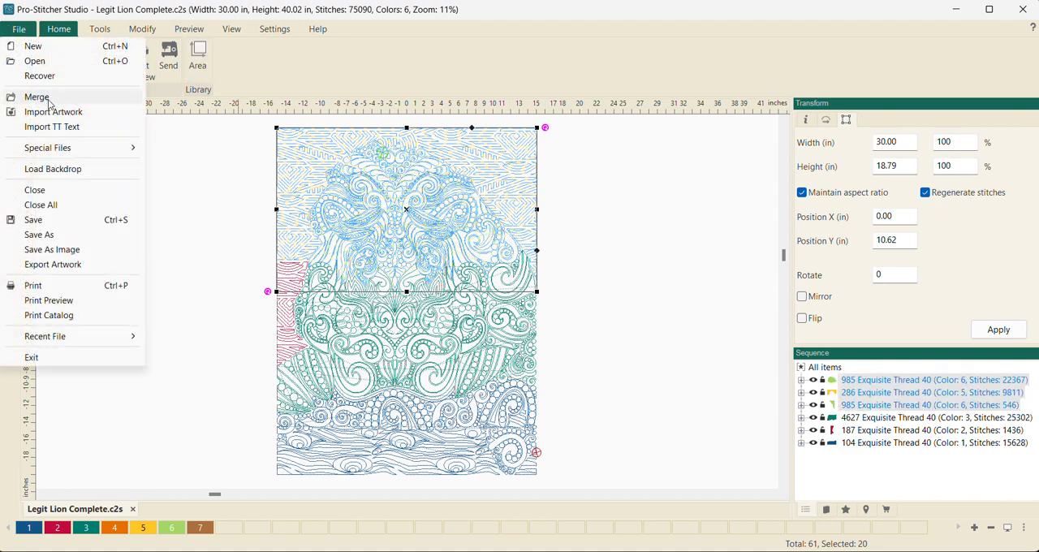
pyautogui.click(51, 235)
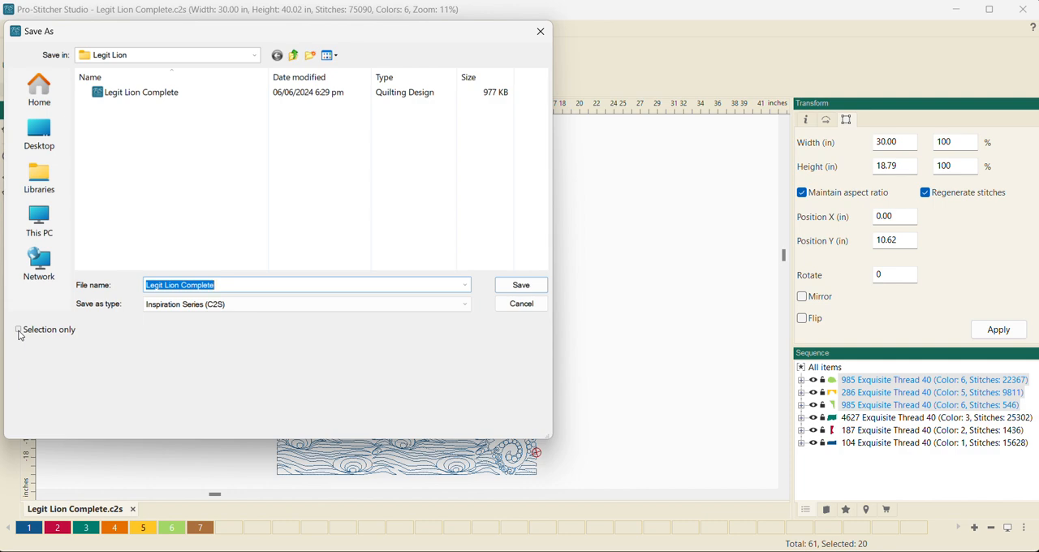
pyautogui.click(19, 331)
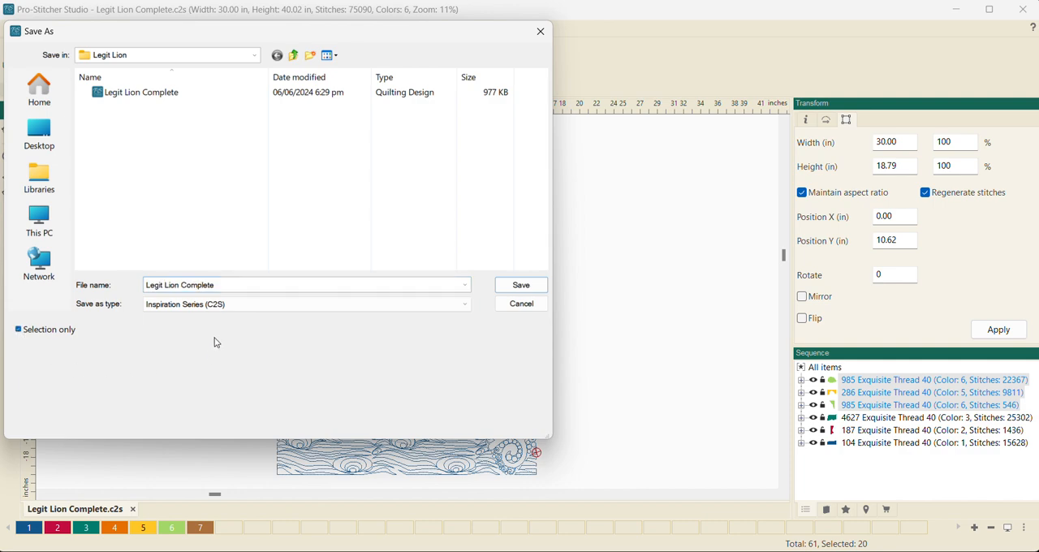
pyautogui.click(232, 284)
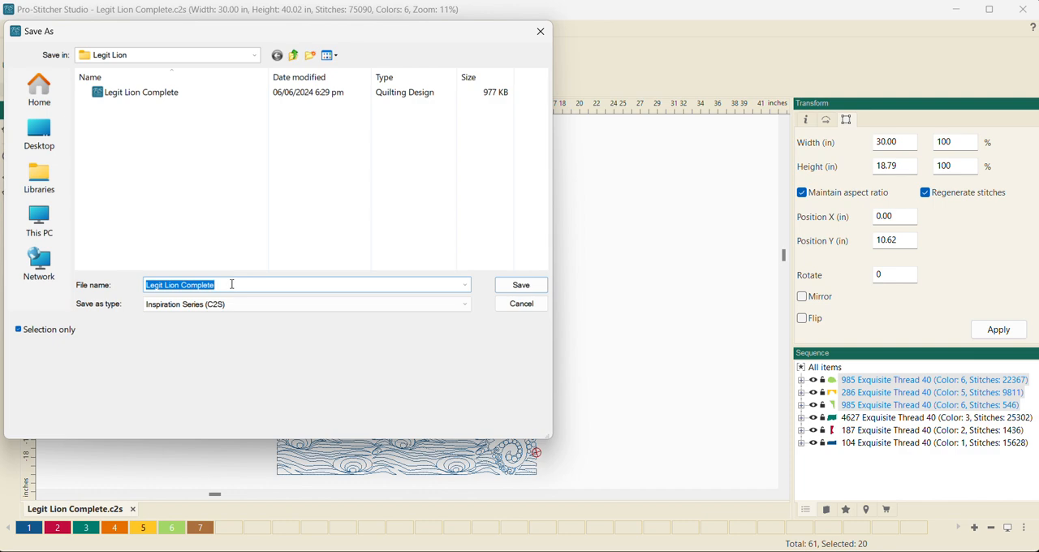
pyautogui.write('LL01')
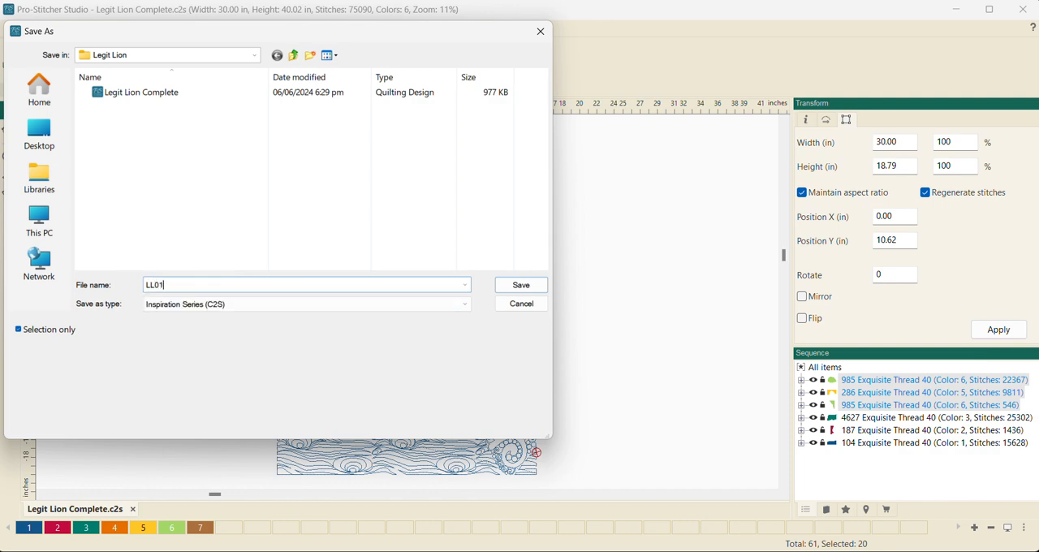
pyautogui.click(468, 304)
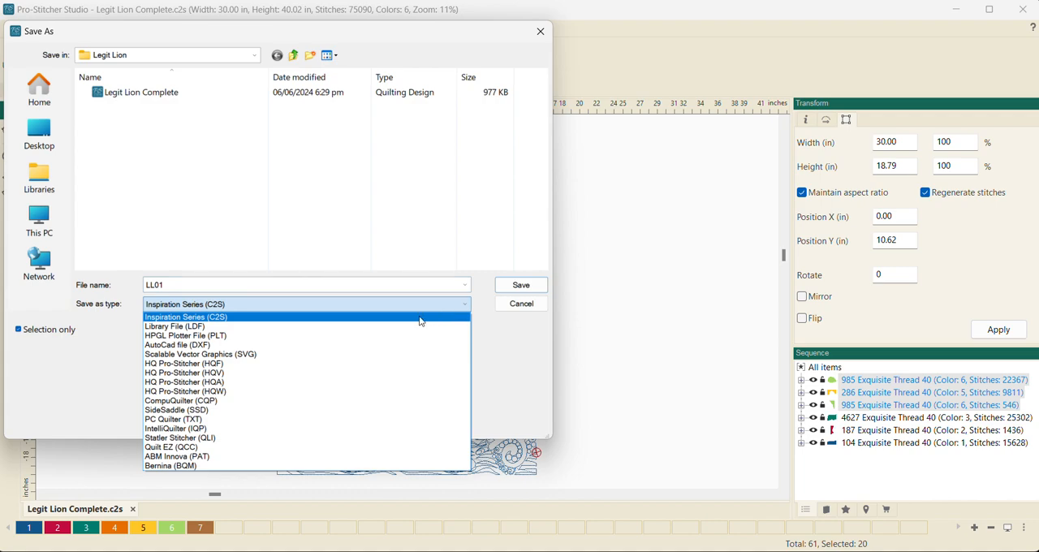
pyautogui.click(366, 380)
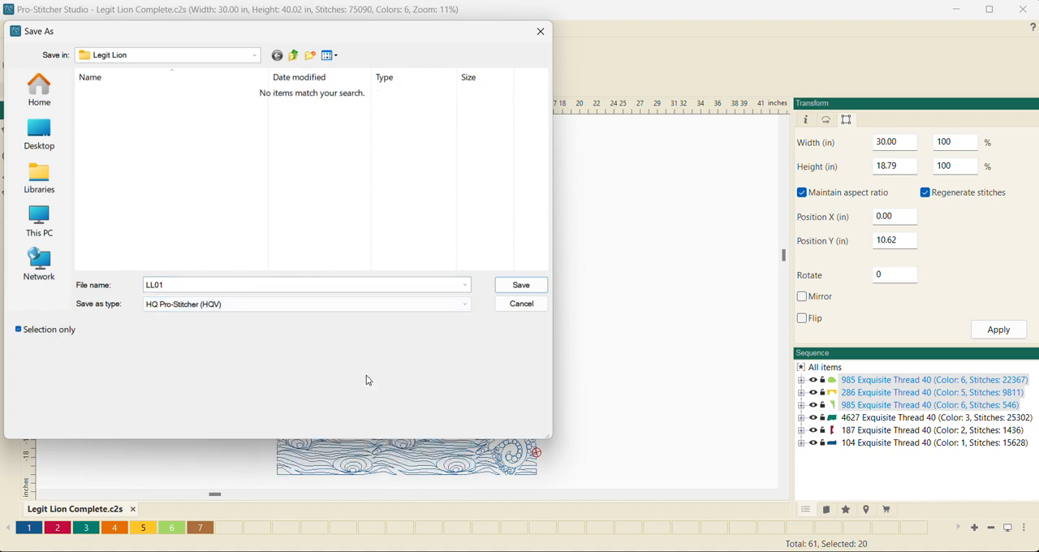
pyautogui.click(510, 289)
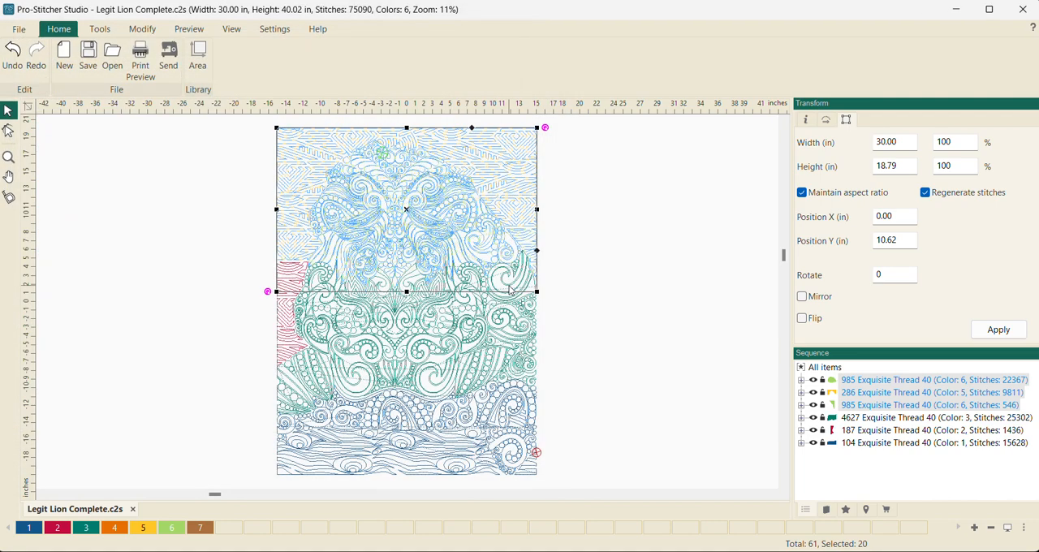
# - Clear the selection, select the color 3 and color 2 groups together and check the dimensions of the middle section
pyautogui.click(687, 416)
pyautogui.click(872, 419)
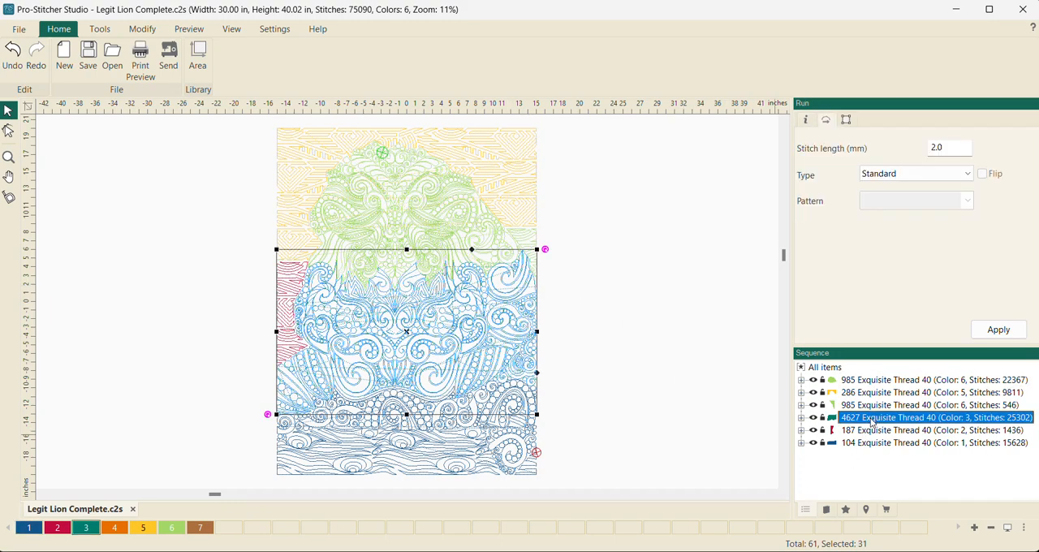
pyautogui.keyDown('ctrl'); pyautogui.click(863, 430); pyautogui.keyUp('ctrl')
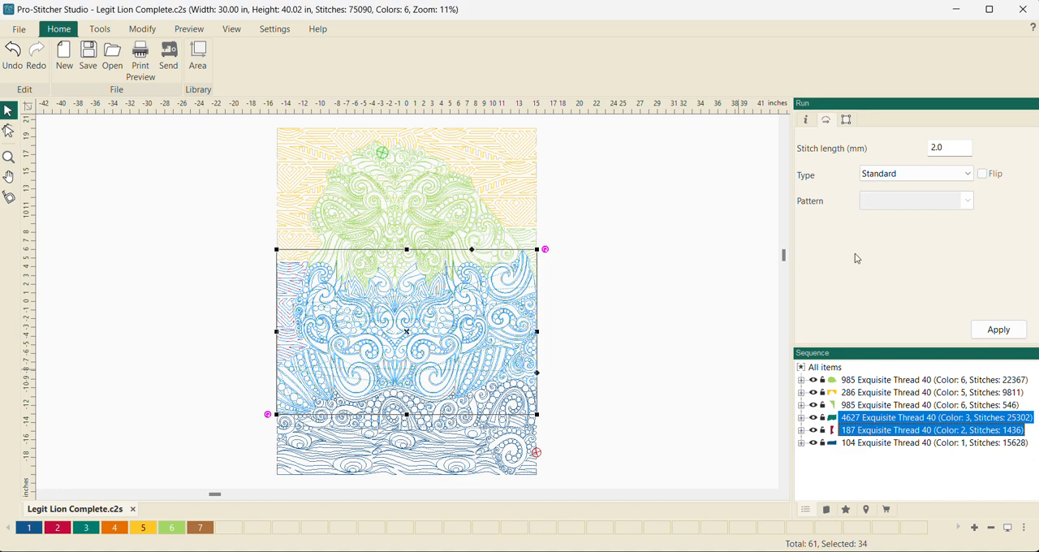
pyautogui.click(849, 121)
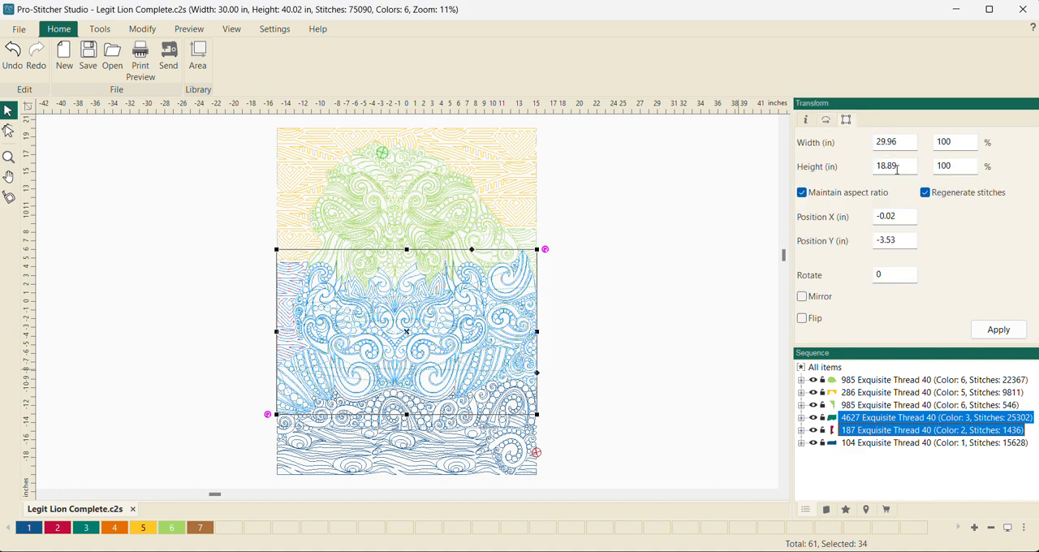
# - Save the file as LL02 in HQ Pro-Stitcher (HQV) format without limiting it to the selection
pyautogui.click(18, 31)
pyautogui.click(52, 235)
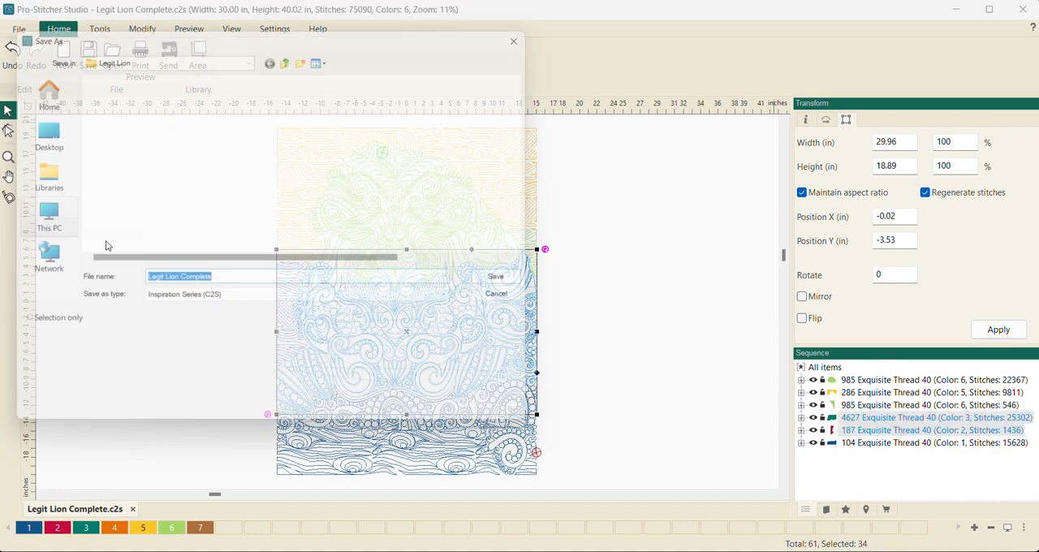
pyautogui.click(463, 305)
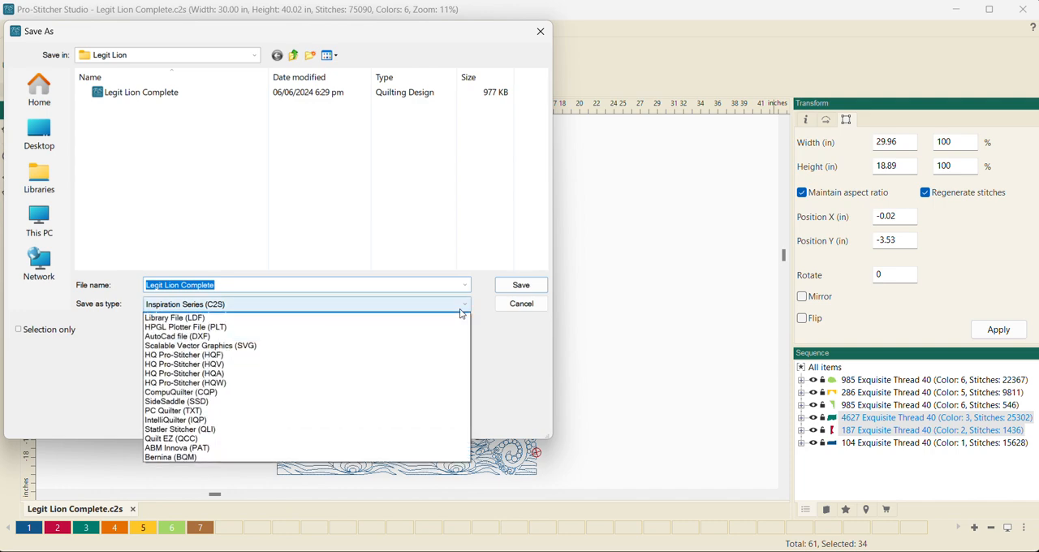
pyautogui.click(427, 373)
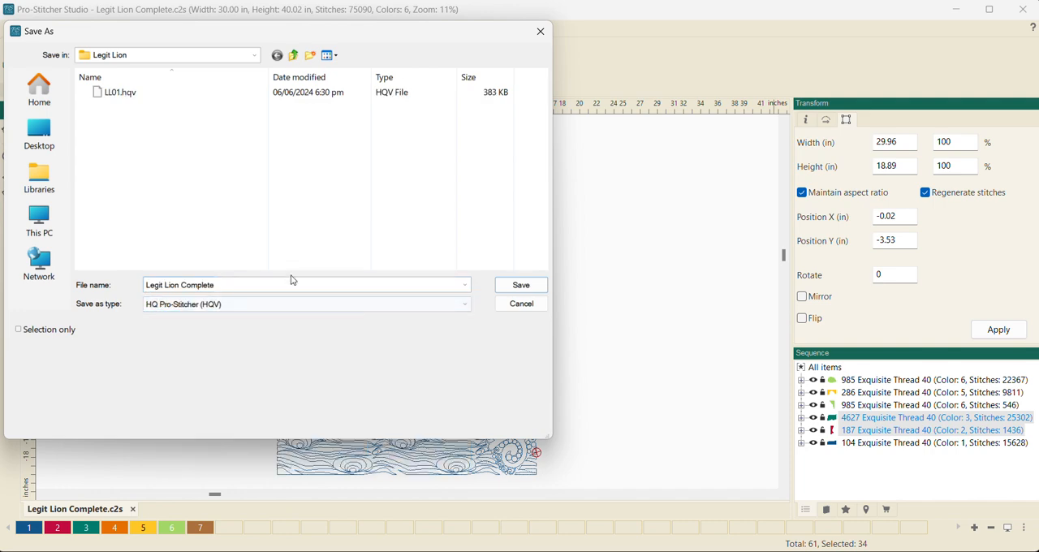
pyautogui.click(261, 283)
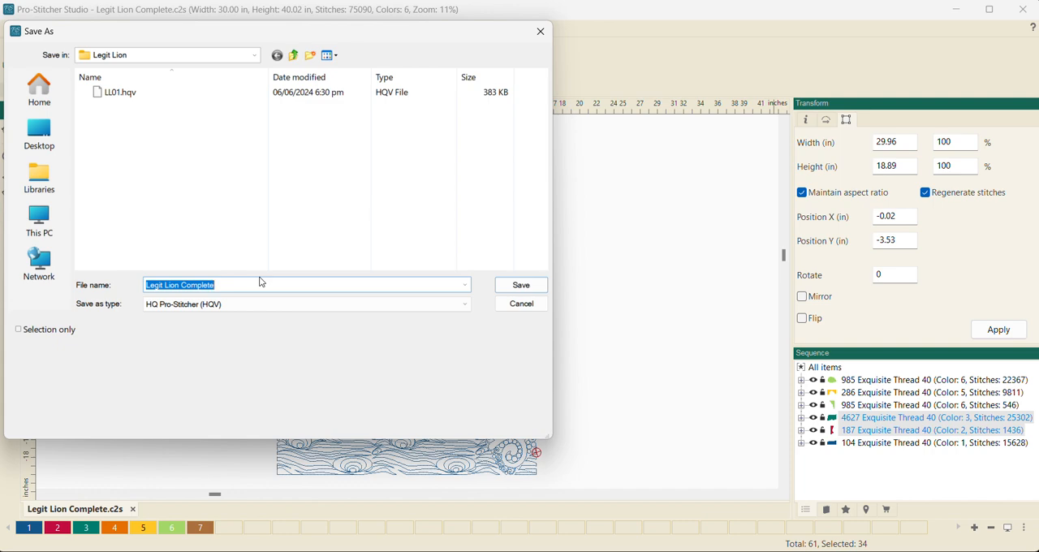
pyautogui.write('LL02')
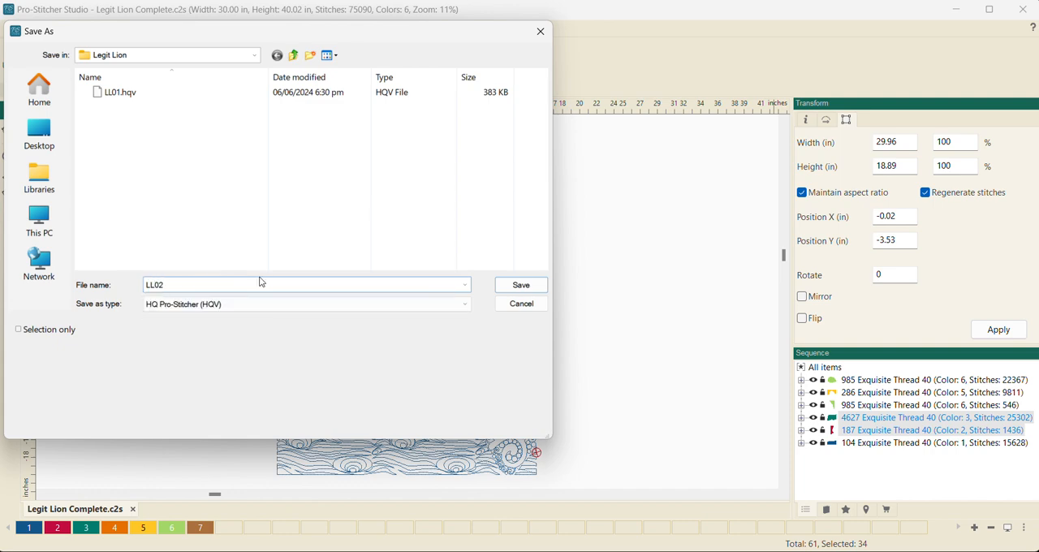
pyautogui.click(510, 285)
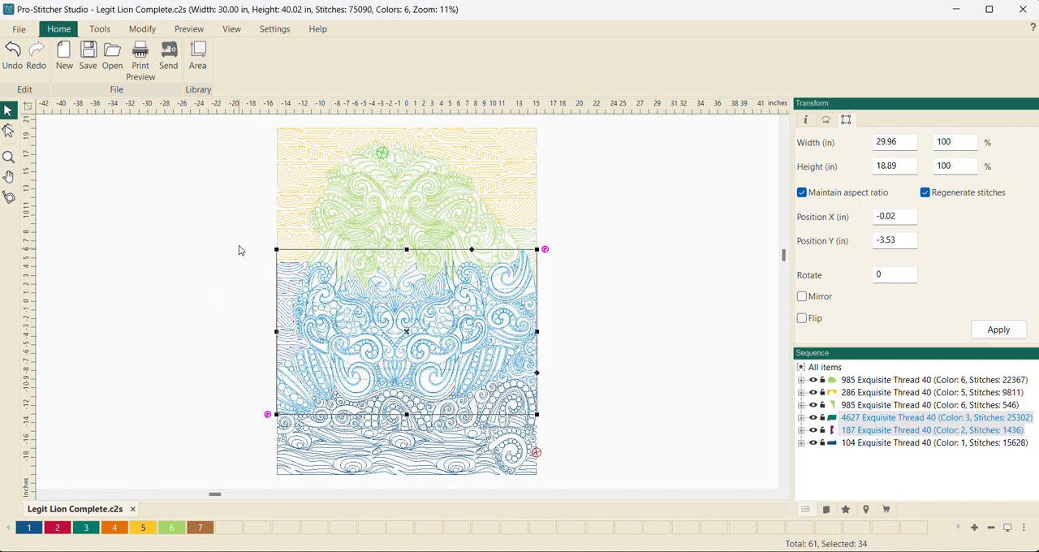
# - Delete the existing LL02.hqv and save only the selected middle section as LL02 in HQ Pro-Stitcher (HQV) format, accepting replacement
pyautogui.click(22, 32)
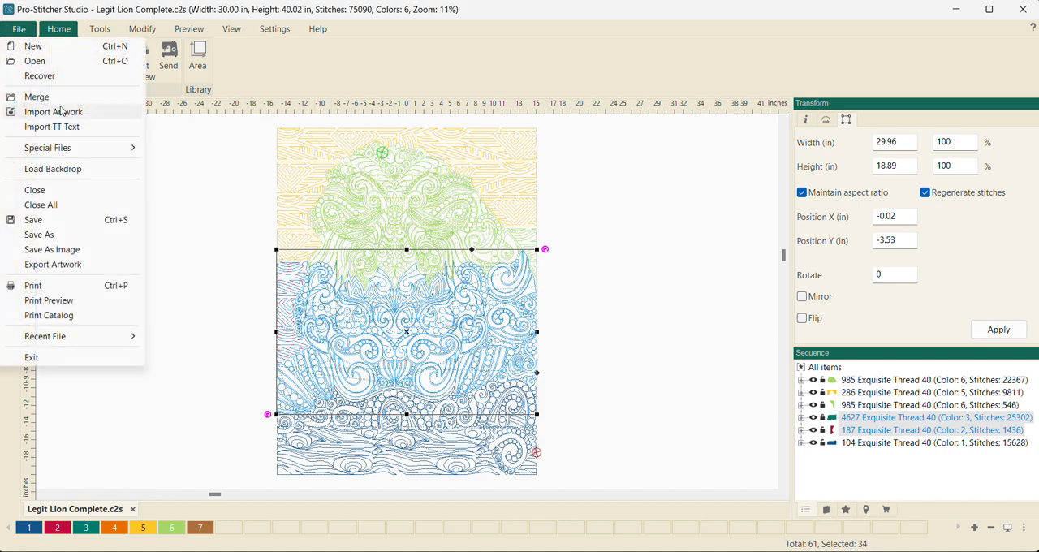
pyautogui.click(64, 242)
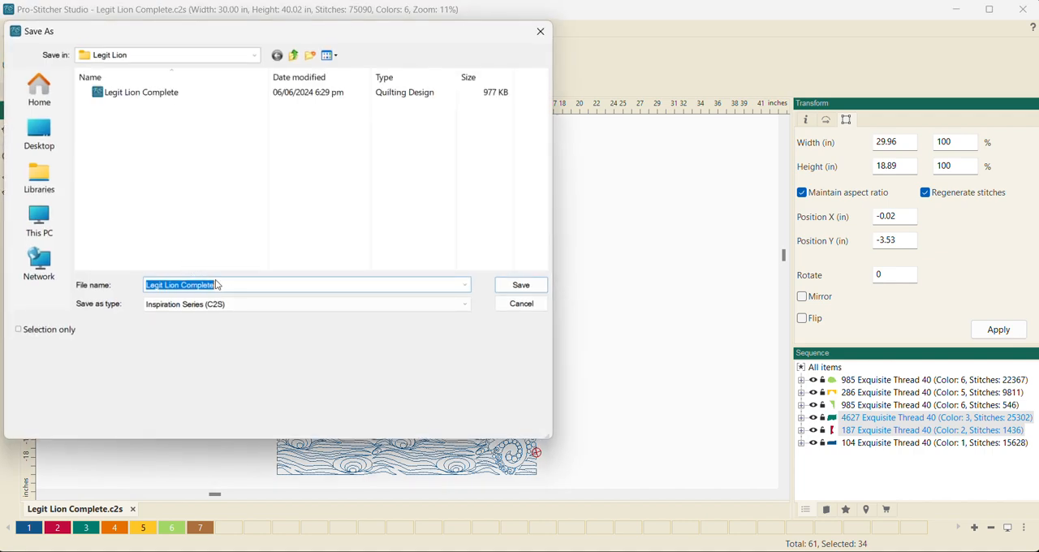
pyautogui.click(463, 304)
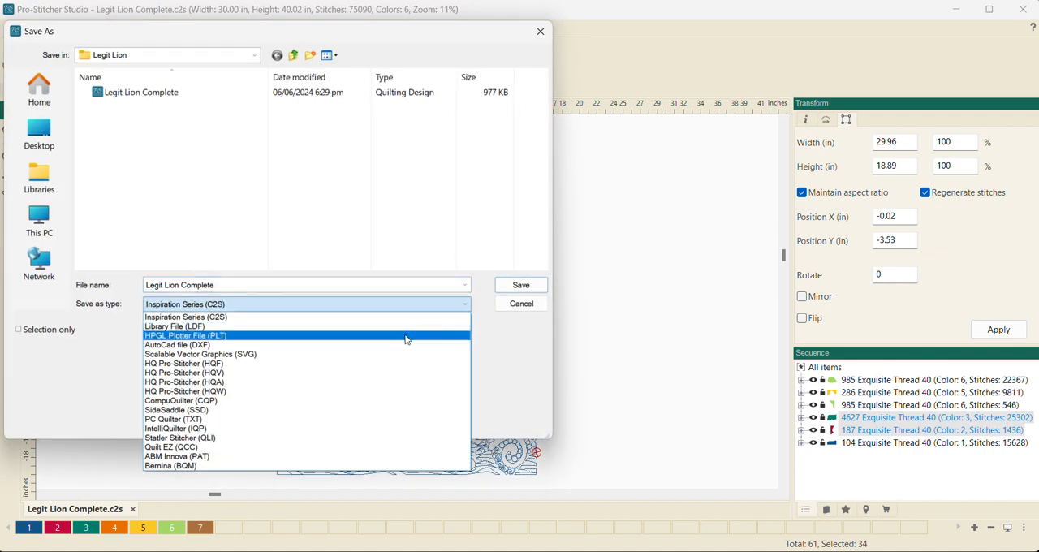
pyautogui.click(385, 373)
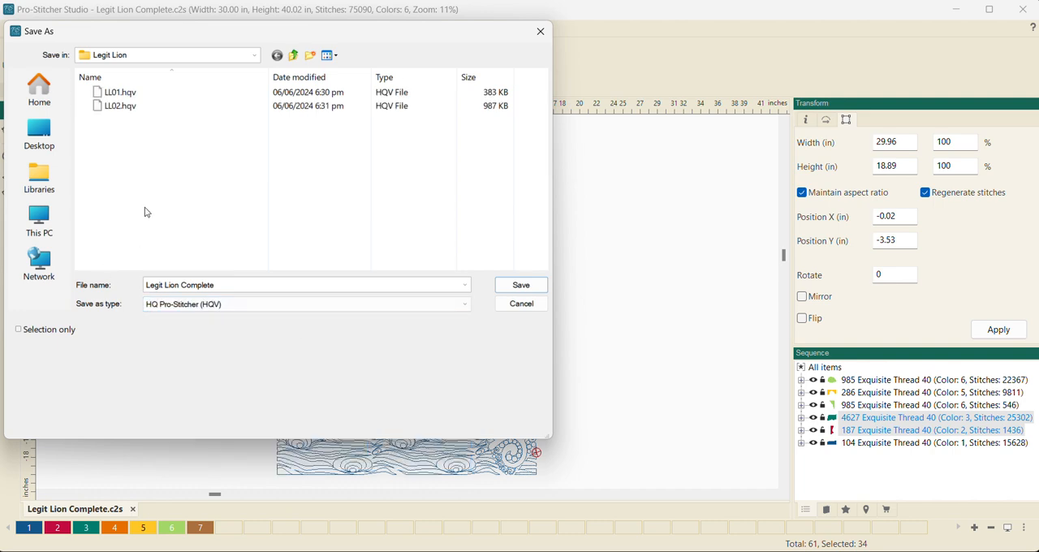
pyautogui.click(122, 106)
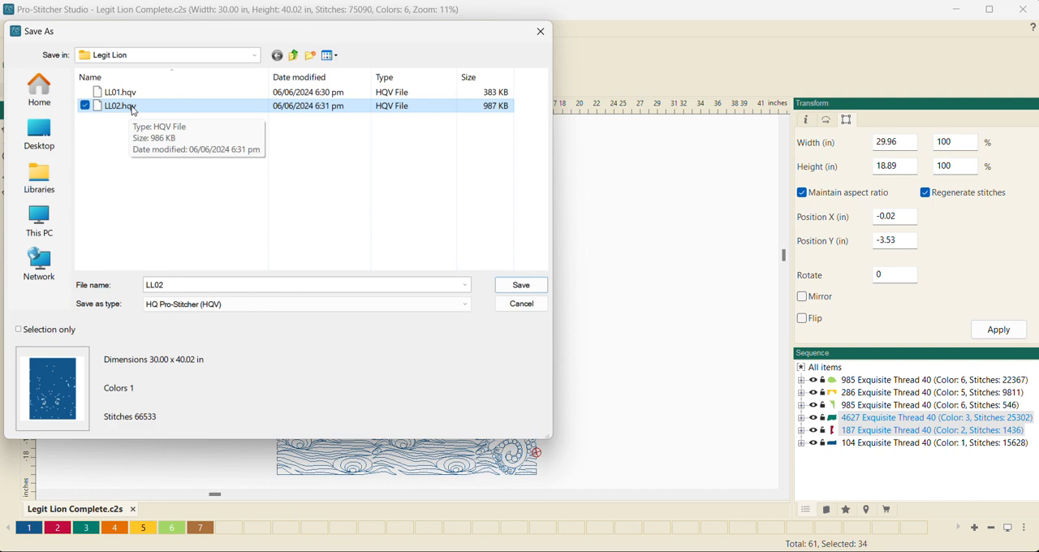
pyautogui.press('Delete')
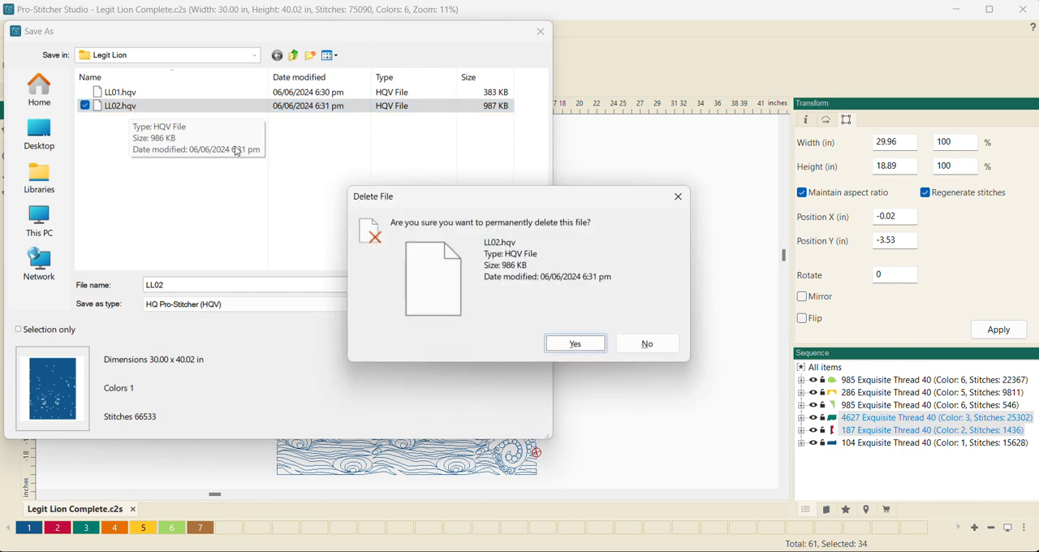
pyautogui.click(575, 344)
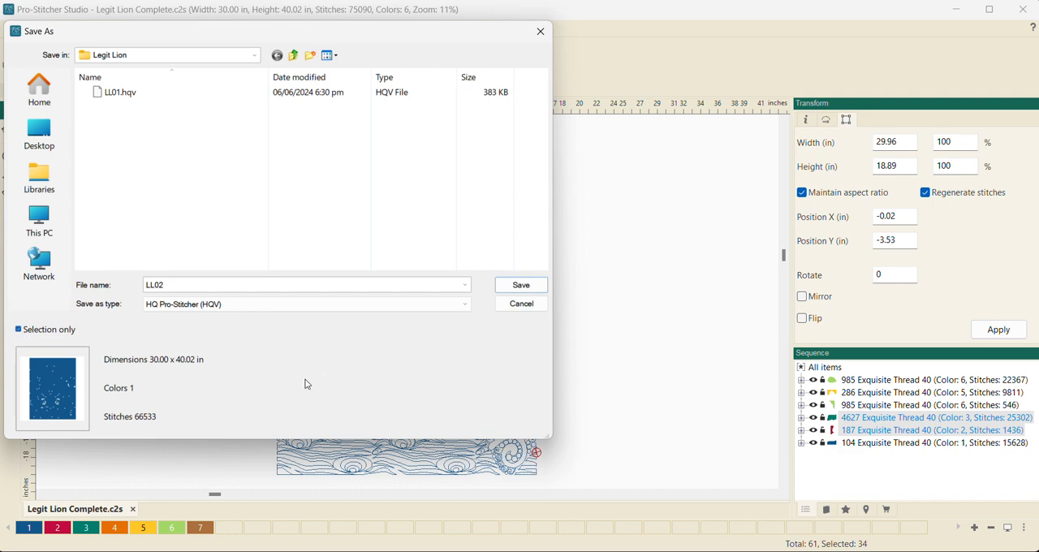
pyautogui.click(517, 288)
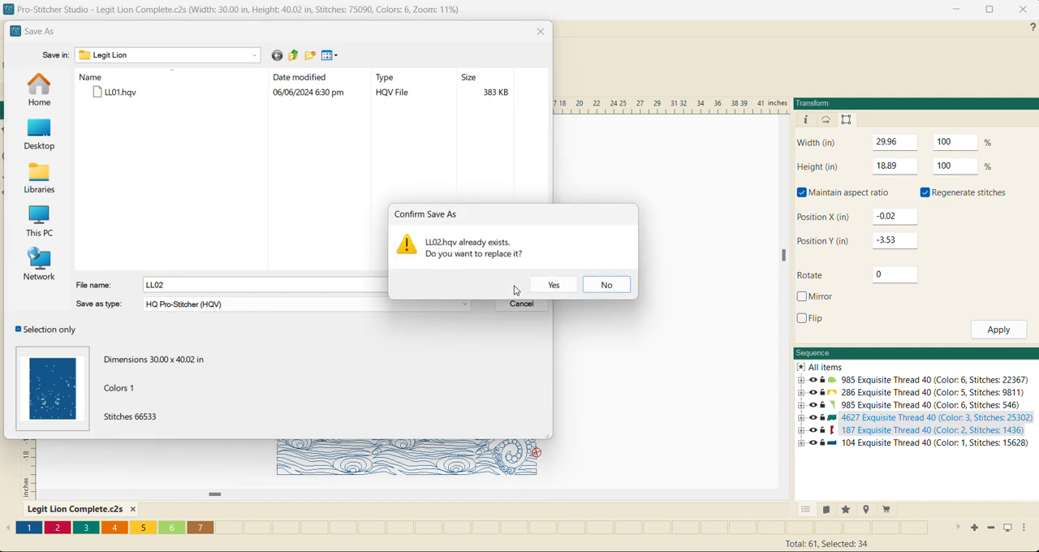
pyautogui.click(559, 286)
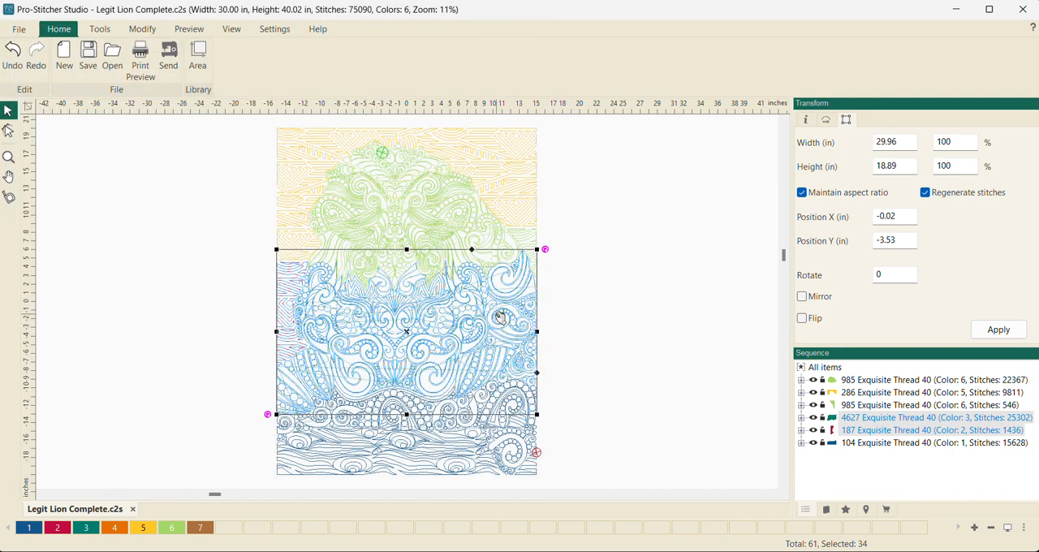
# - Clear the selection, select the color 1 group and check the dimensions of the bottom section
pyautogui.click(612, 345)
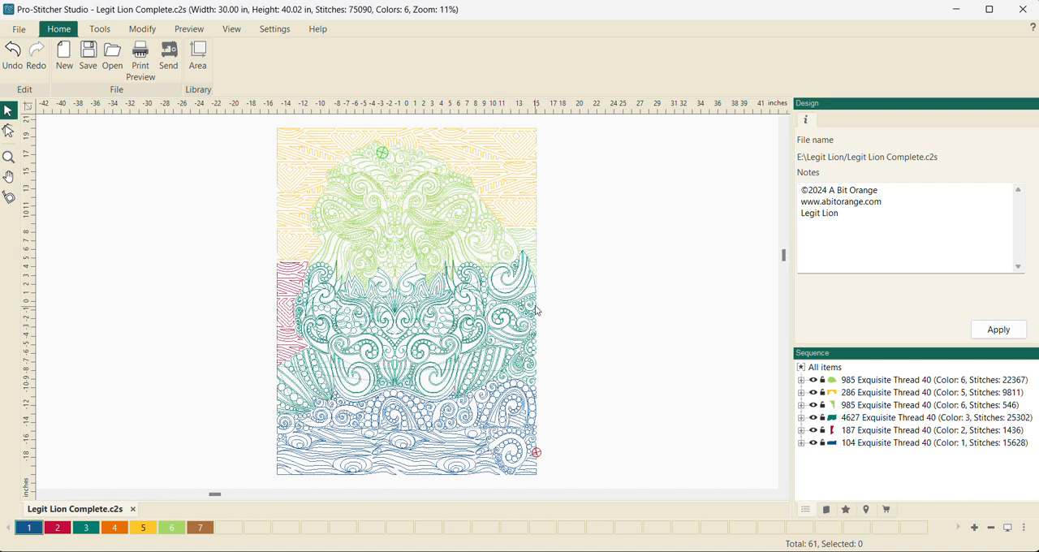
pyautogui.click(874, 445)
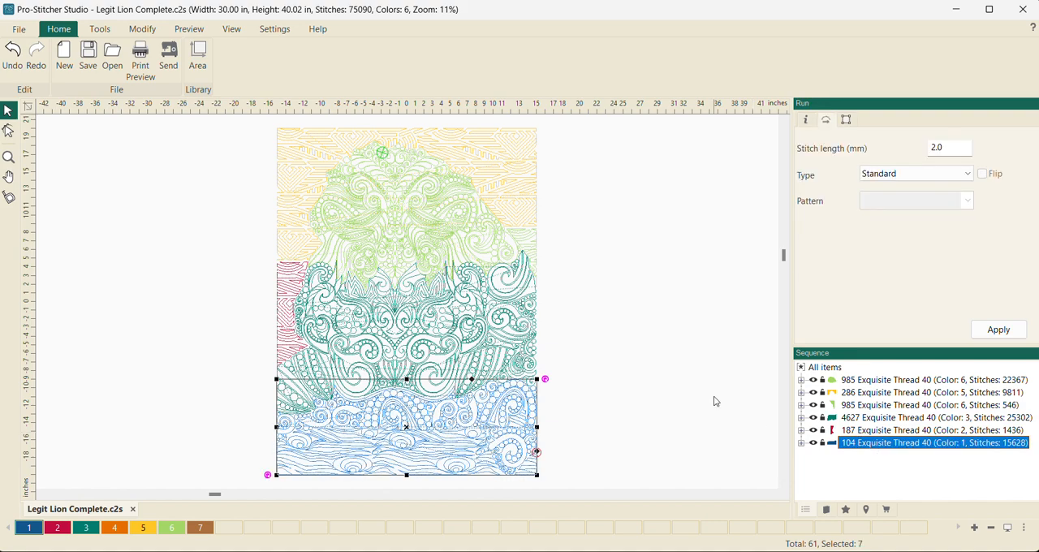
pyautogui.click(846, 120)
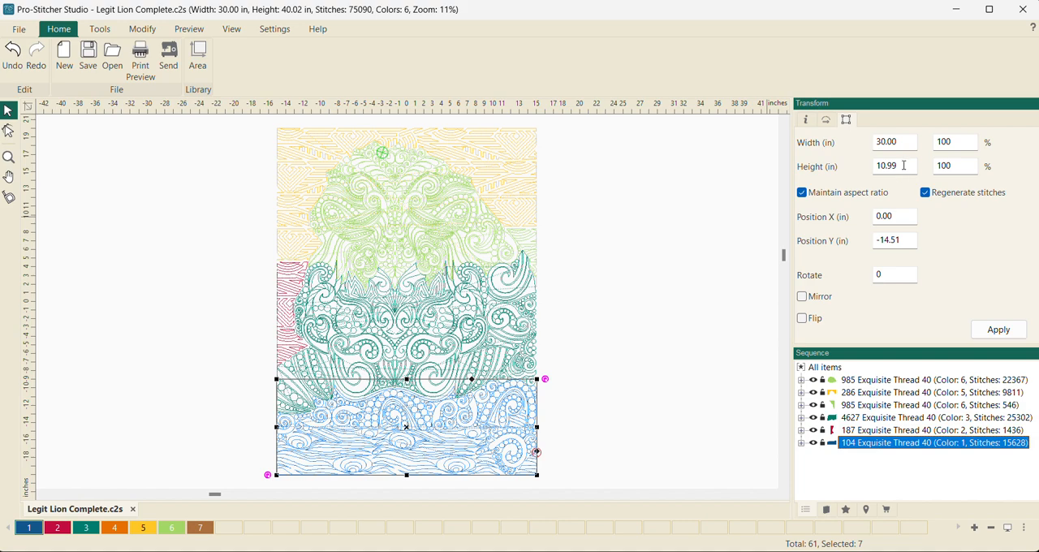
# - Save only the selected bottom section as LL03 in HQ Pro-Stitcher (HQV) format and clear the selection
pyautogui.click(18, 30)
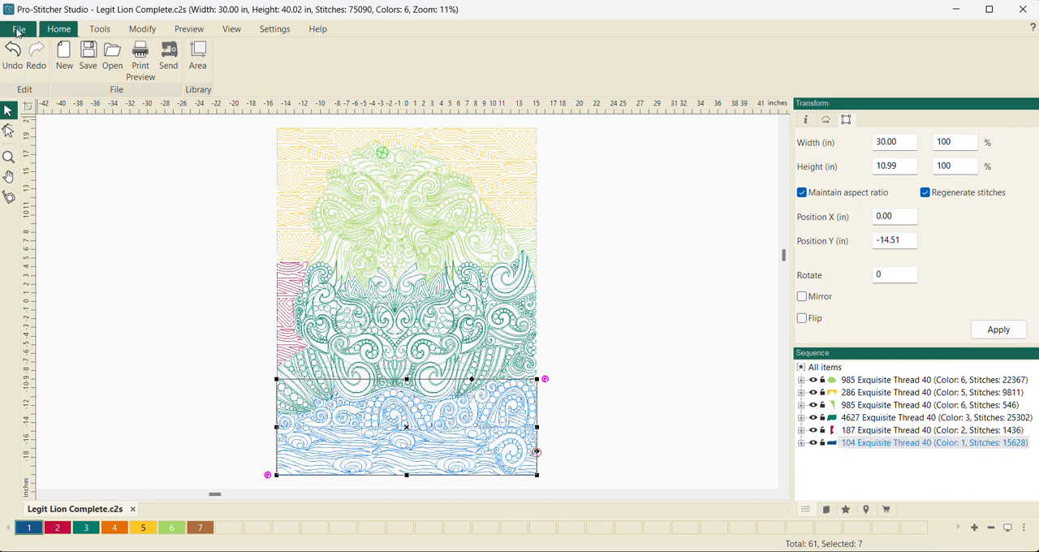
pyautogui.click(39, 235)
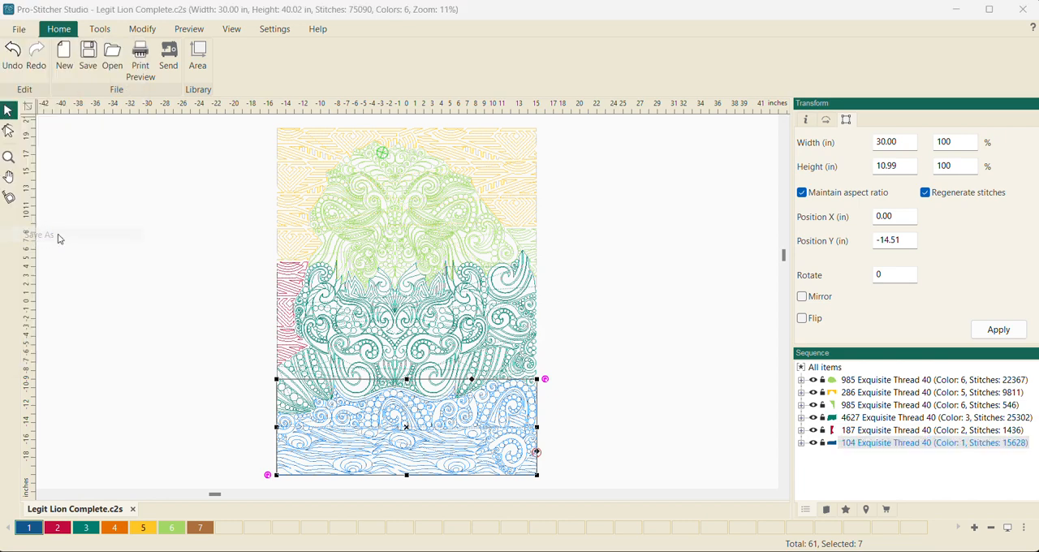
pyautogui.click(18, 330)
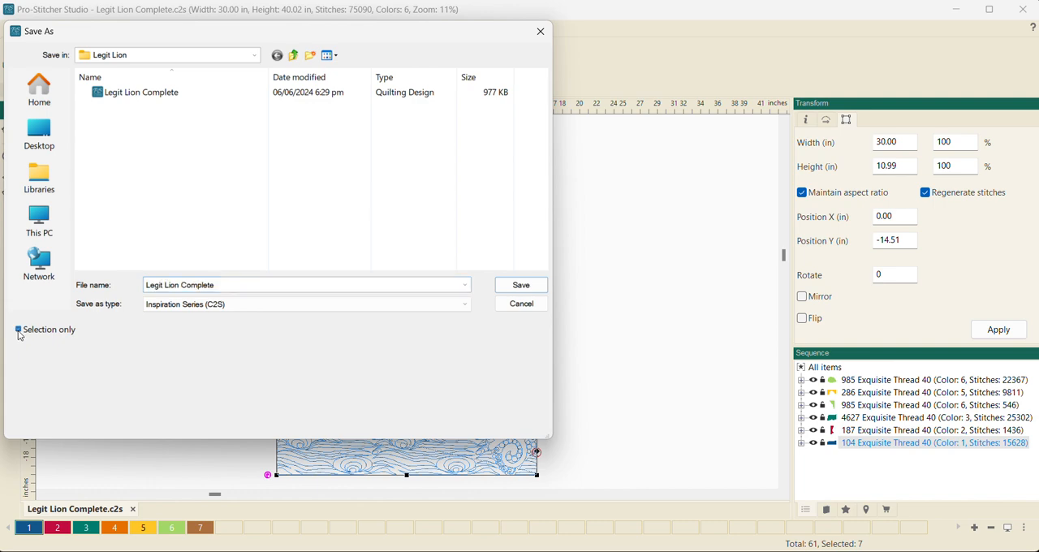
pyautogui.click(234, 285)
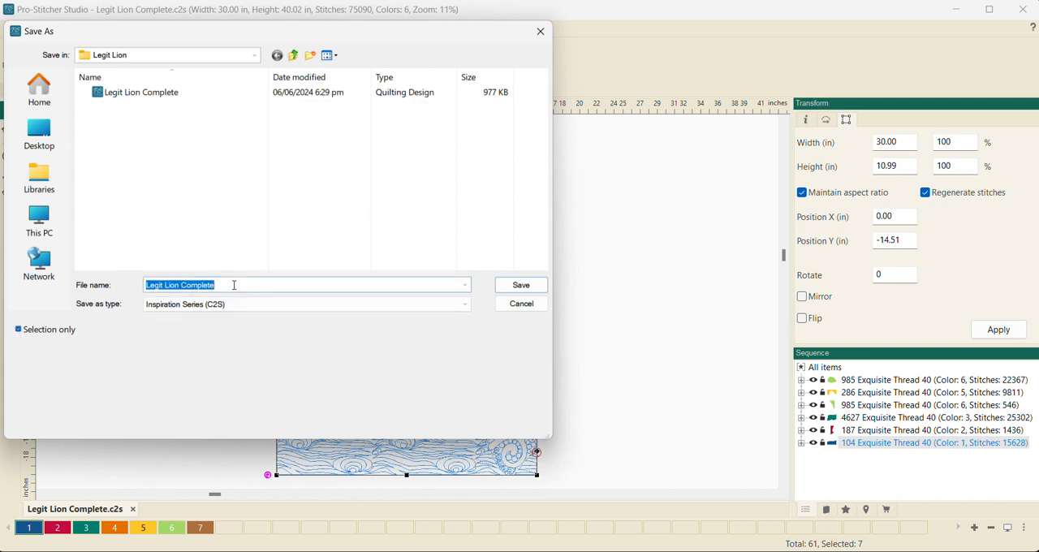
pyautogui.click(462, 304)
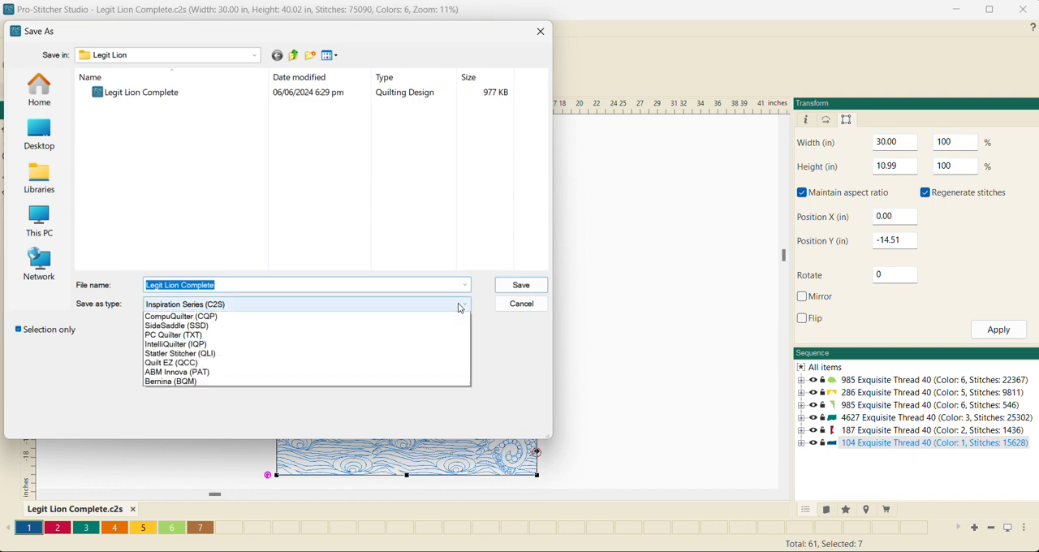
pyautogui.click(375, 373)
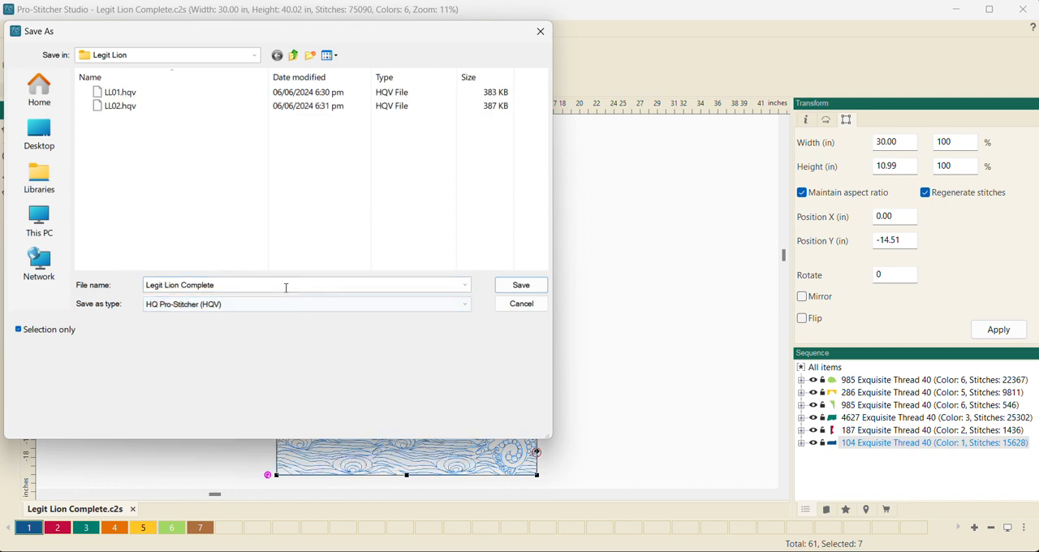
pyautogui.click(282, 284)
pyautogui.write('LL')
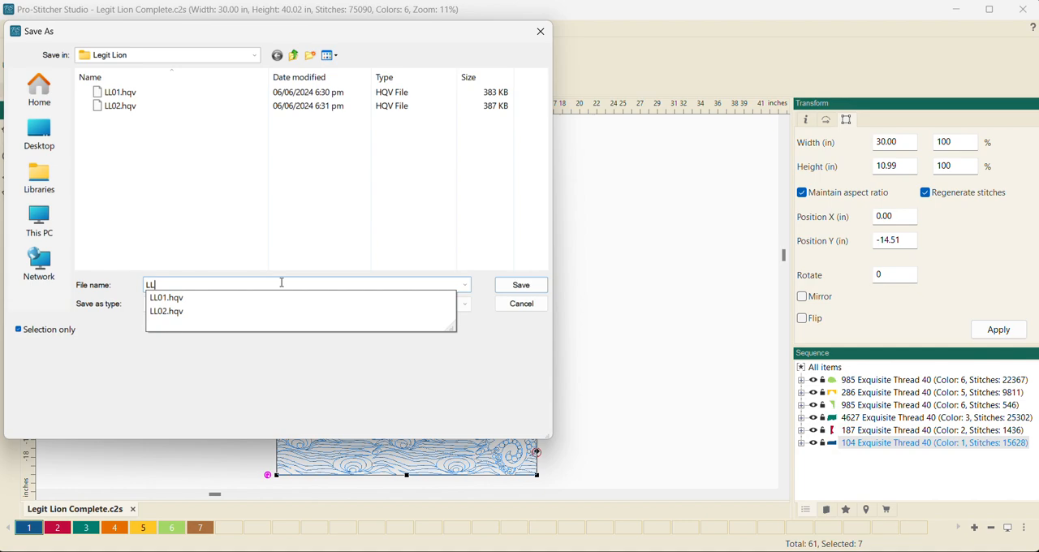
pyautogui.write('03')
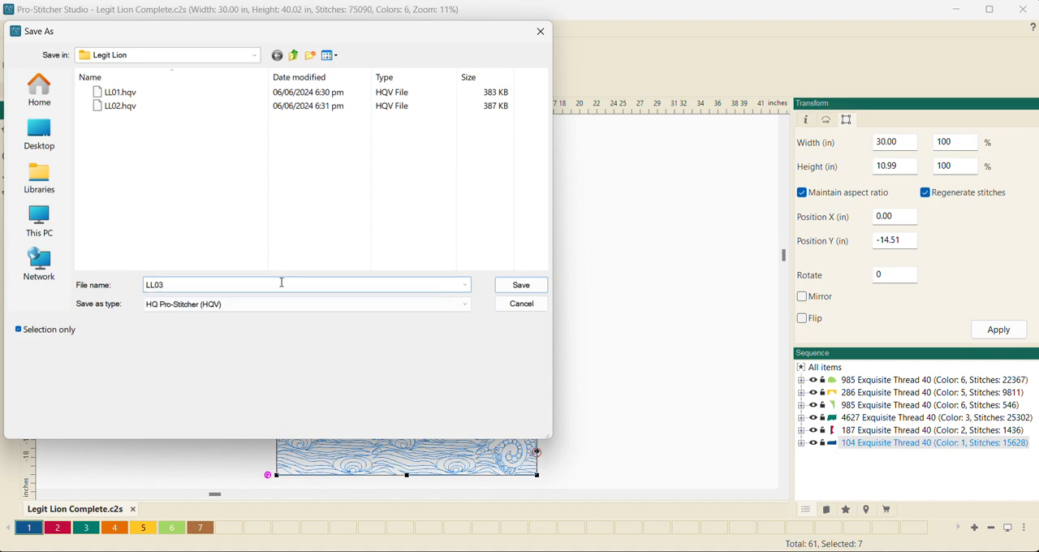
pyautogui.click(511, 286)
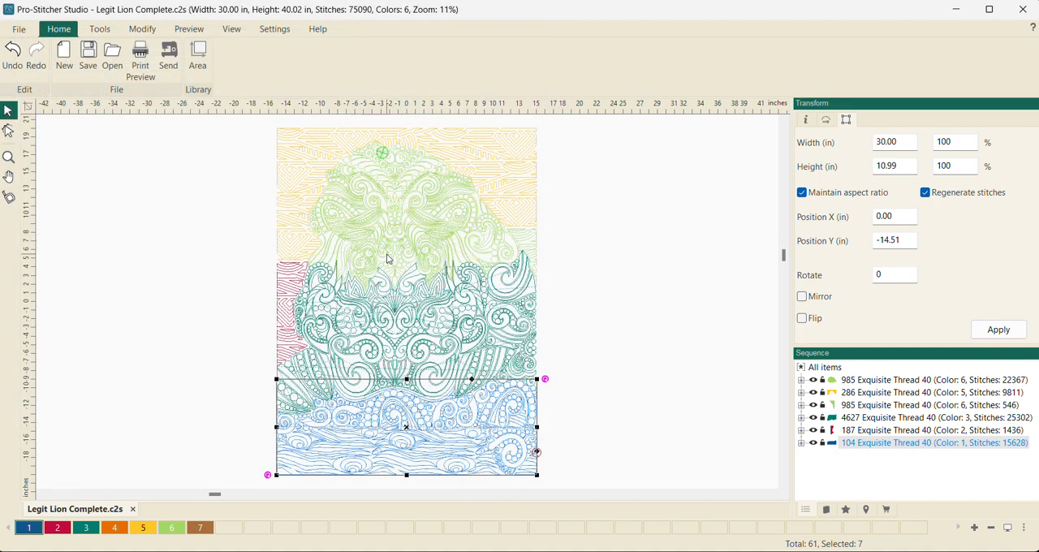
pyautogui.click(214, 253)
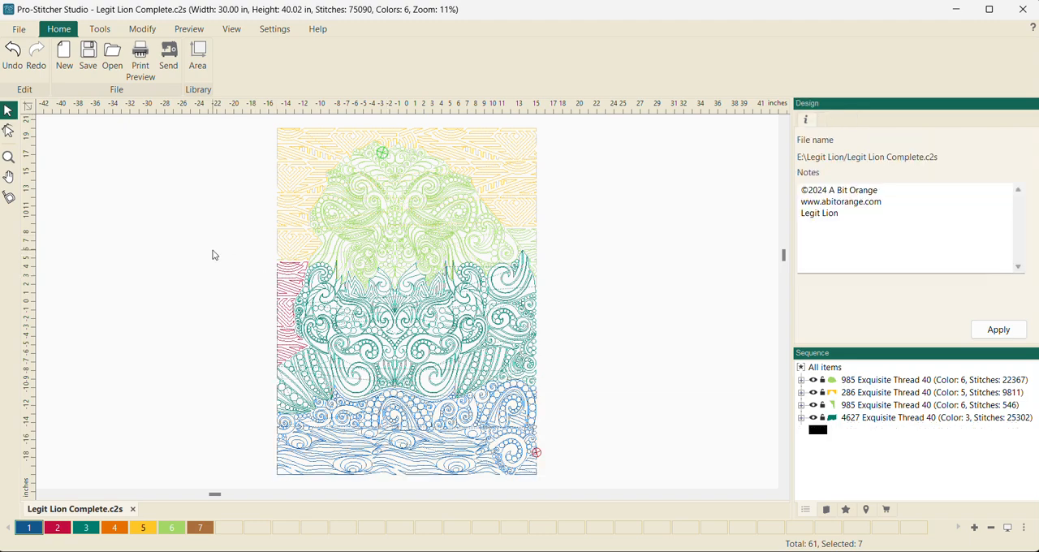
# - Check the previews and dimensions of LL01, LL02, LL03 and Legit Lion Complete in the Legit Lion folder without opening any of them
pyautogui.click(17, 29)
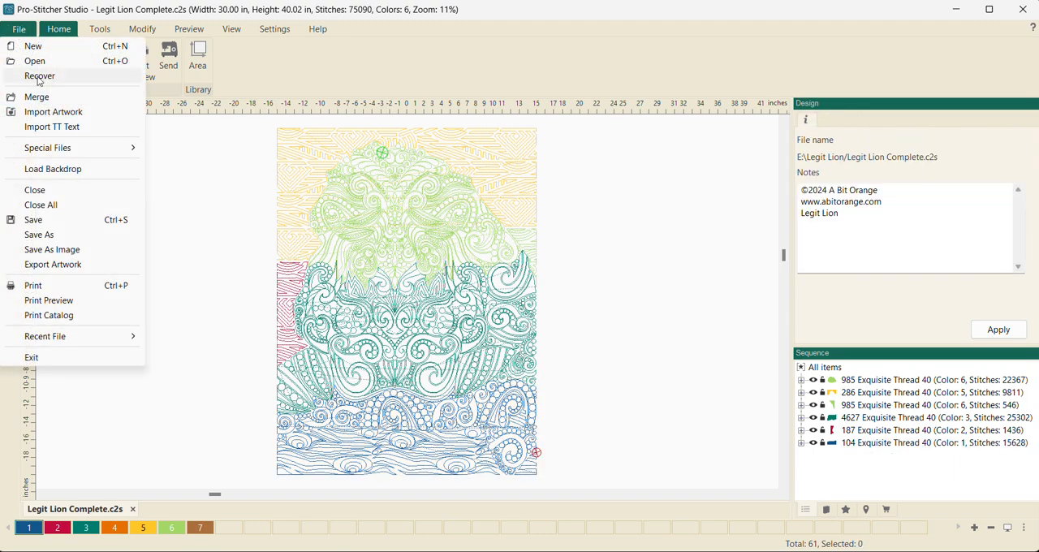
pyautogui.click(35, 61)
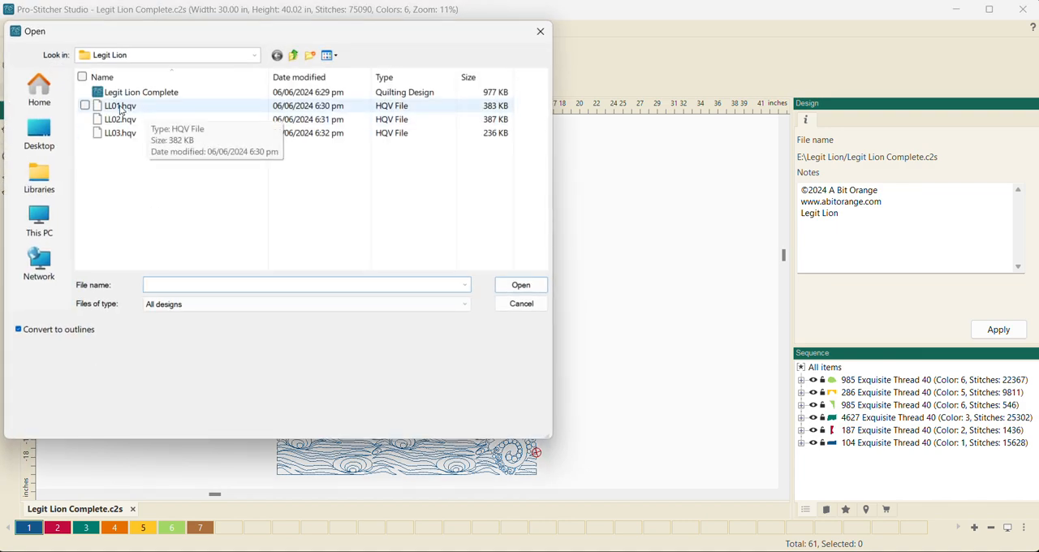
pyautogui.click(121, 109)
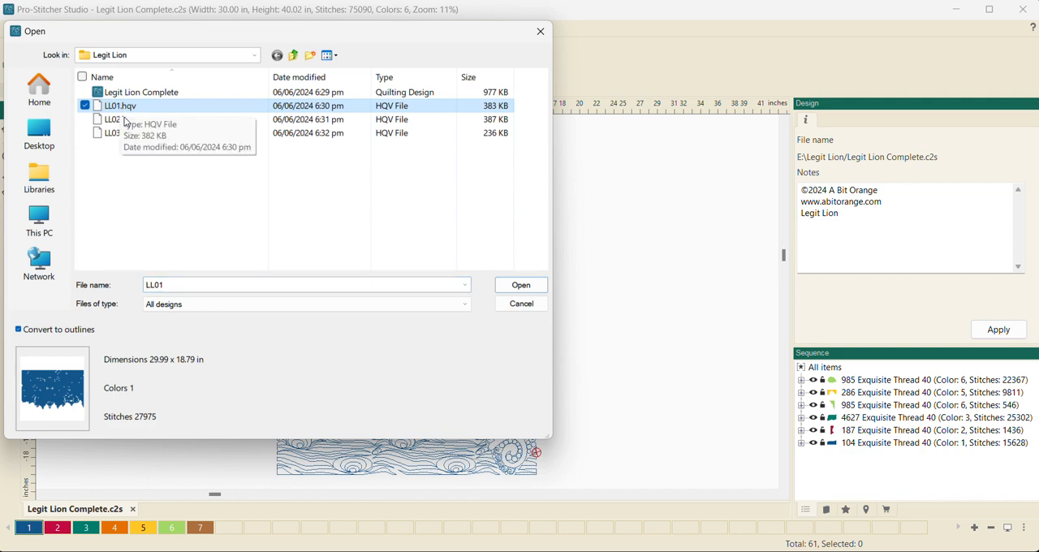
pyautogui.click(126, 121)
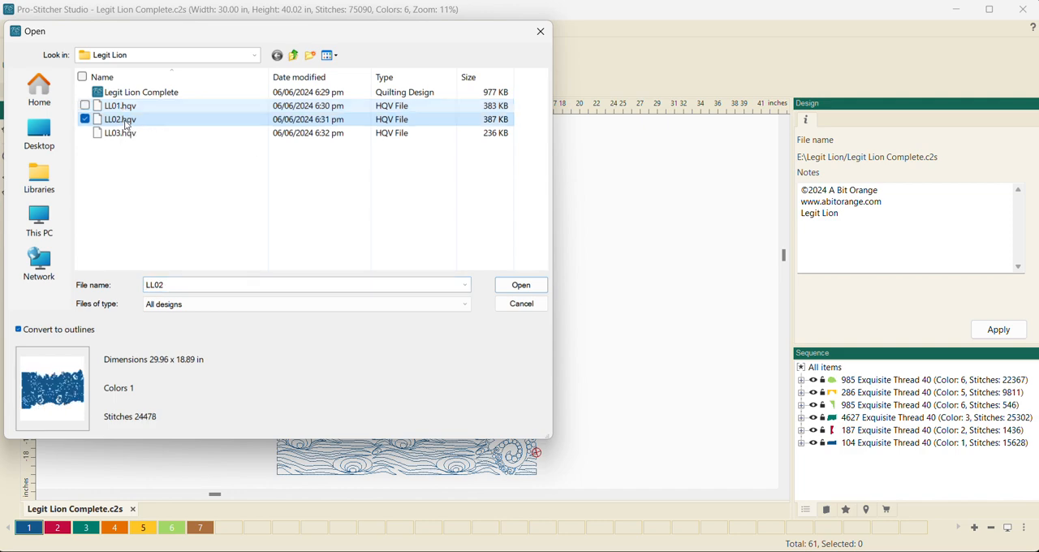
pyautogui.click(113, 135)
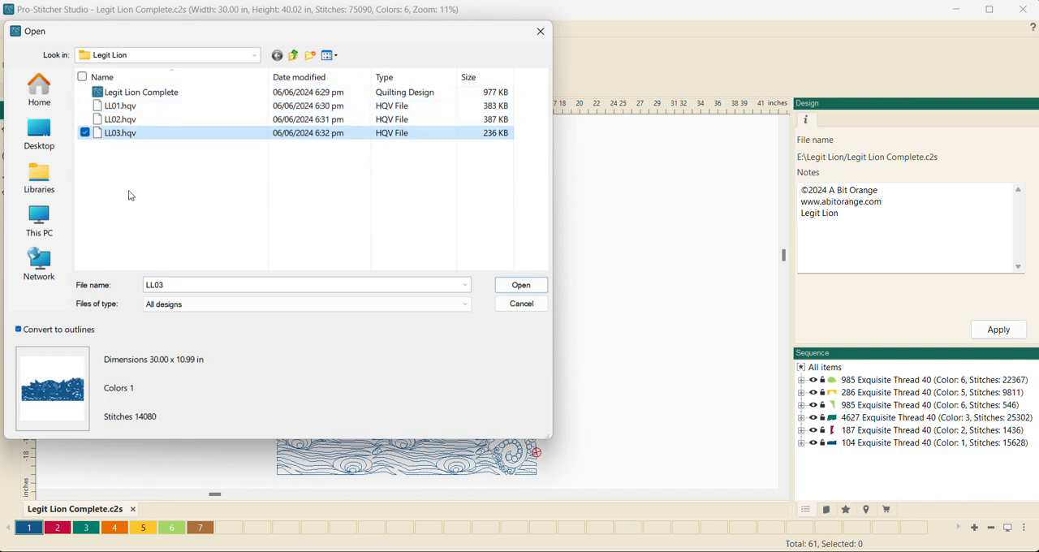
pyautogui.click(157, 97)
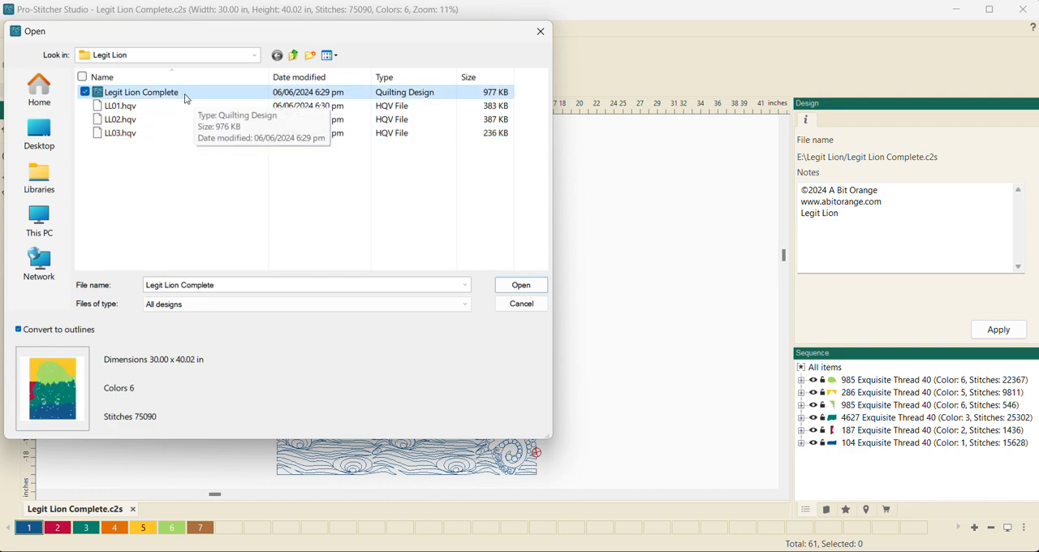
pyautogui.click(521, 304)
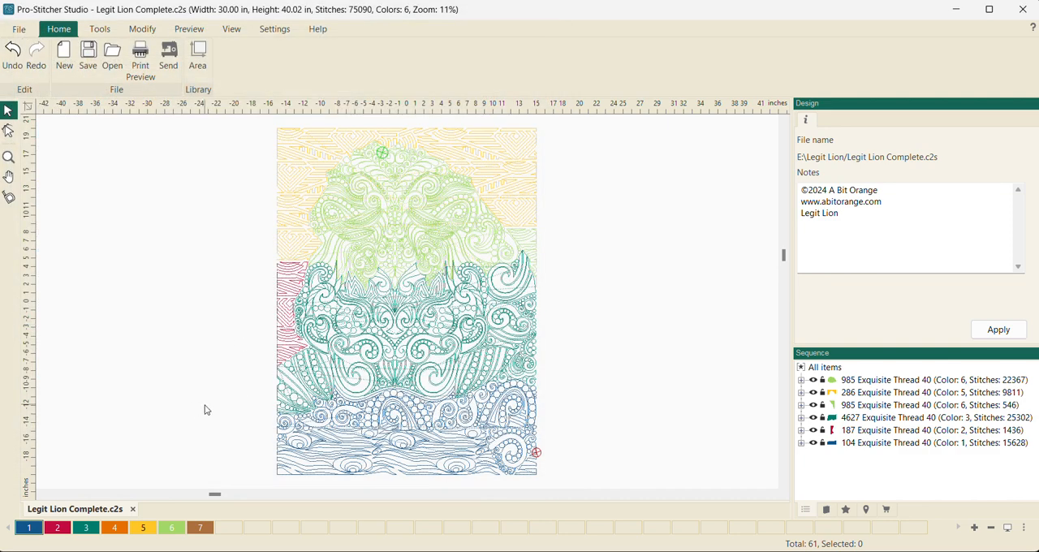